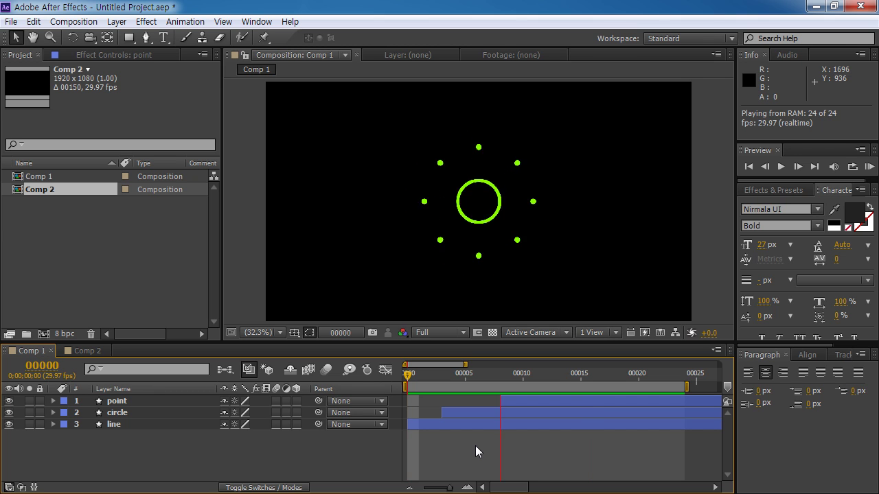
- Review how the line, circle and point layers of Comp 1 animate over the first frames
key("apostrophe")
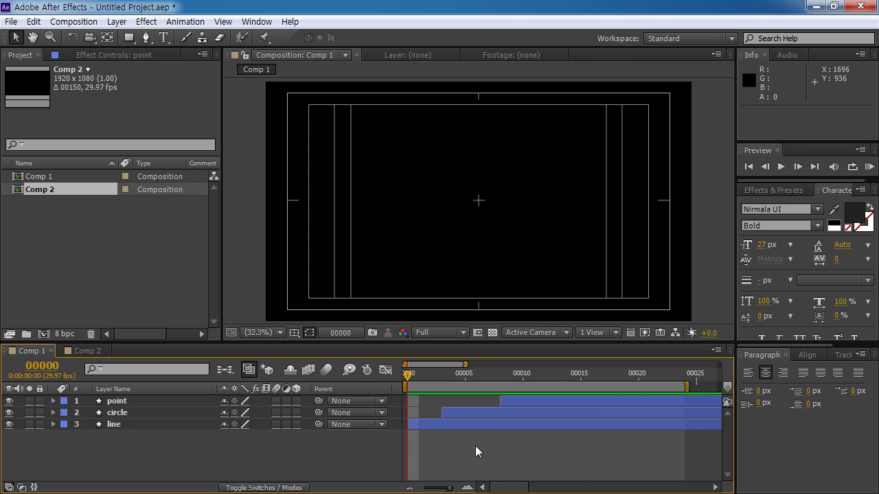
left_click(127, 425)
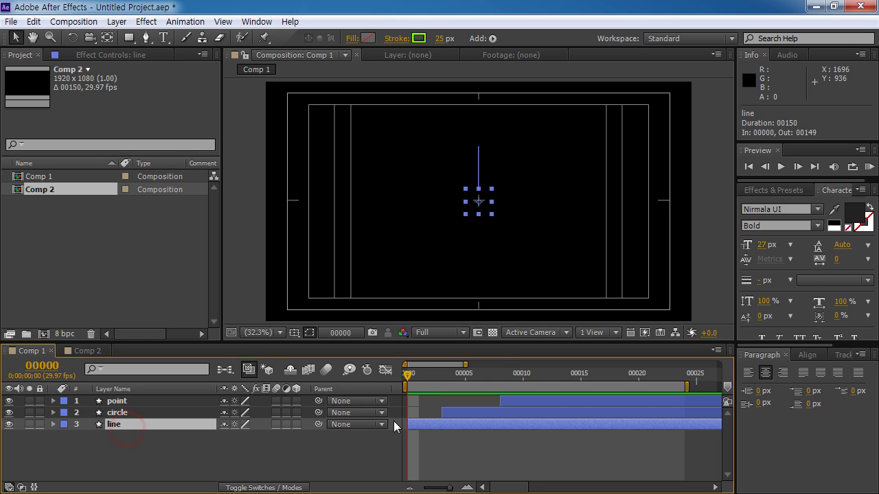
left_click_drag(407, 382, 488, 385)
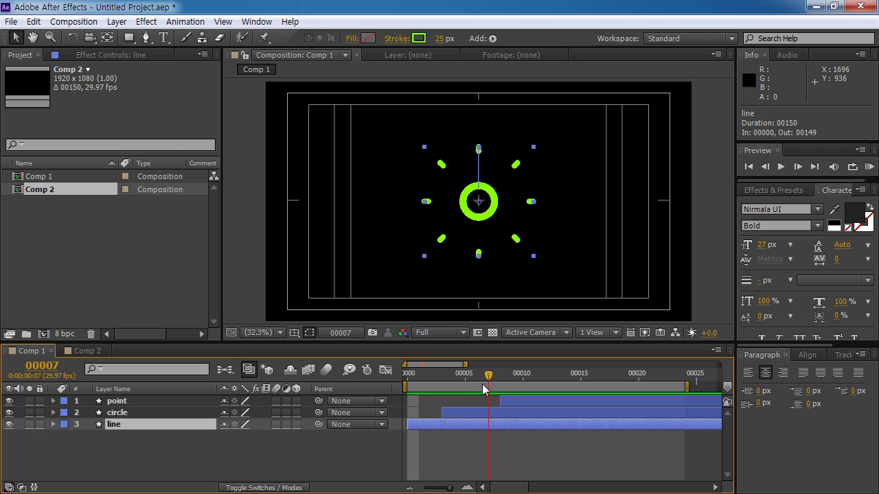
left_click(117, 413)
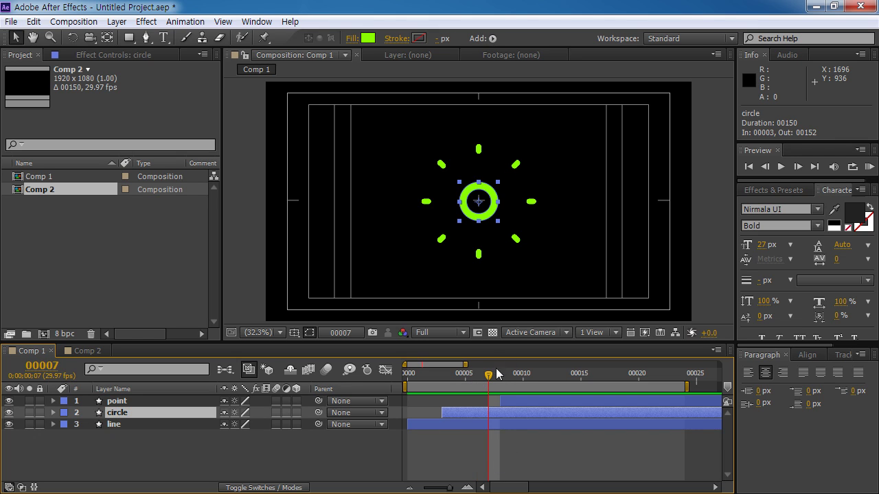
mouse_move(490, 378)
left_mouse_down()
mouse_move(453, 383)
mouse_move(479, 384)
mouse_move(489, 370)
mouse_move(585, 374)
mouse_move(488, 376)
left_mouse_up()
left_click(137, 401)
key("Home")
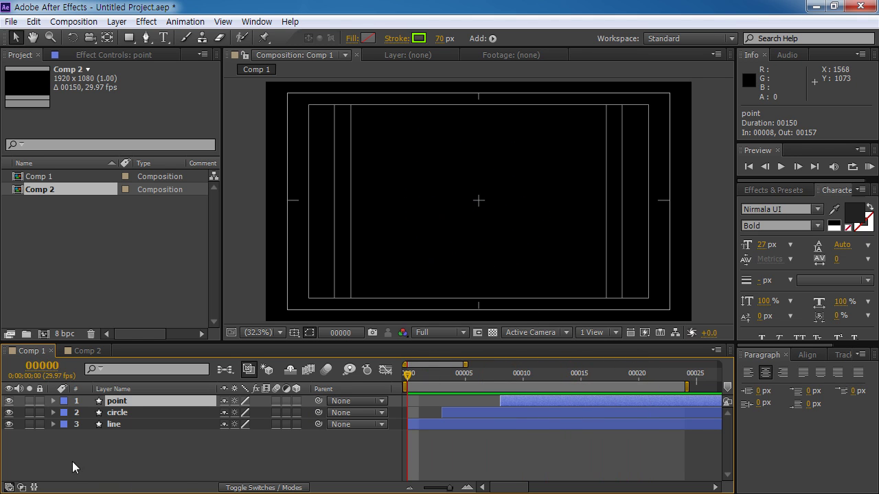
- Create a new composition, Comp 3, with the HDTV 1080 29.97 preset, 1920 x 1080 px, and a 150-frame duration
left_click(43, 335)
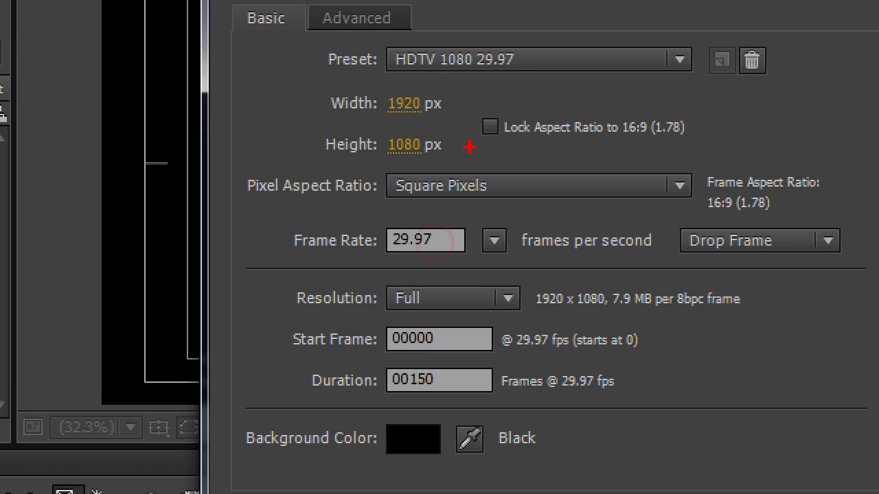
left_click_drag(447, 190, 478, 123)
mouse_move(526, 11)
left_mouse_down()
mouse_move(523, 141)
mouse_move(488, 163)
left_mouse_up()
mouse_move(427, 249)
left_mouse_down()
mouse_move(399, 203)
mouse_move(448, 270)
left_mouse_up()
mouse_move(457, 384)
left_mouse_down()
mouse_move(464, 347)
mouse_move(453, 389)
left_mouse_up()
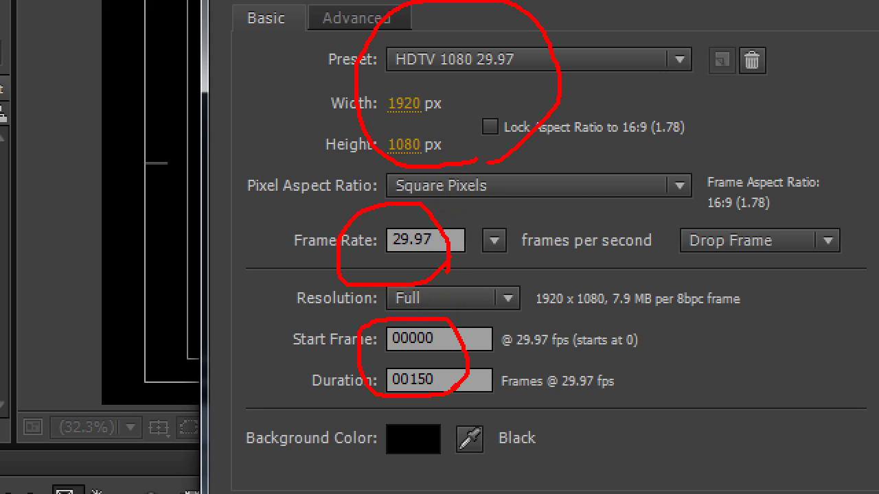
key("Escape")
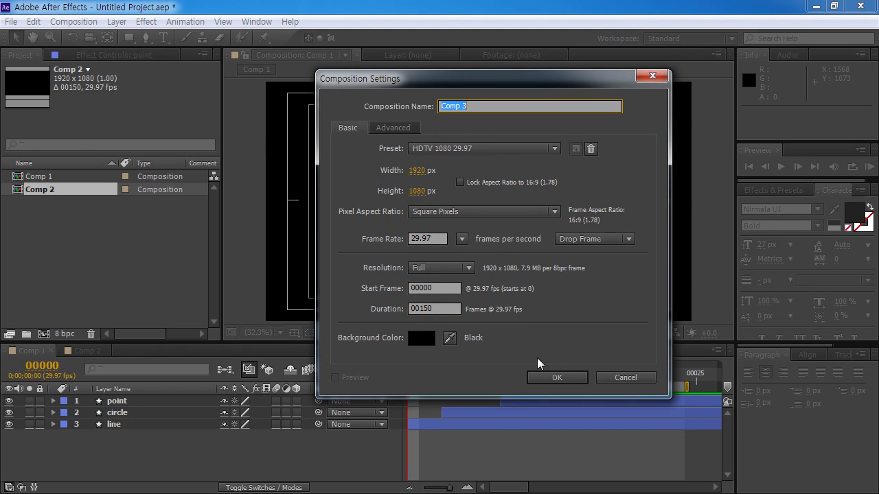
left_click(563, 377)
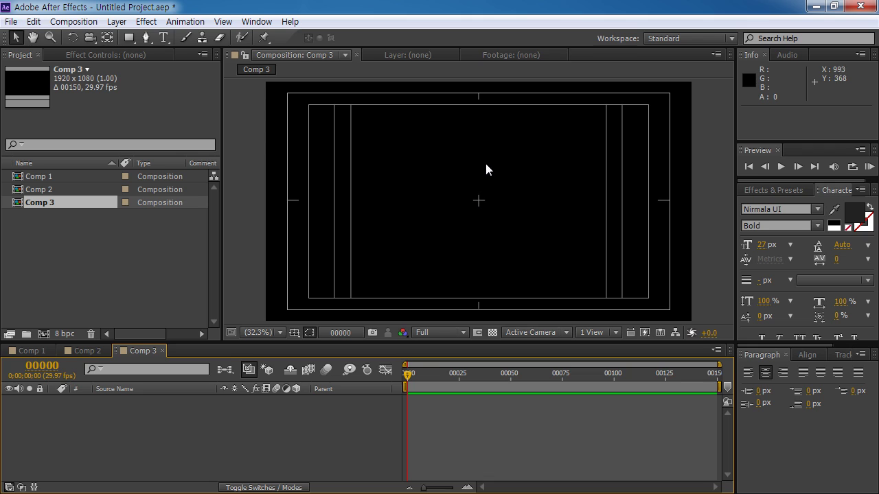
- Toggle the Title/Action Safe overlay off and back on in the composition view
scroll(478, 196, "up", 1)
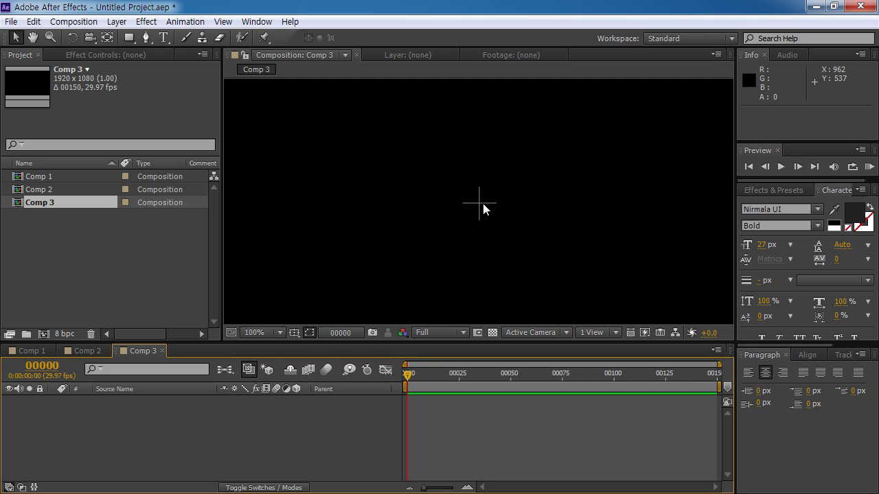
left_click(294, 332)
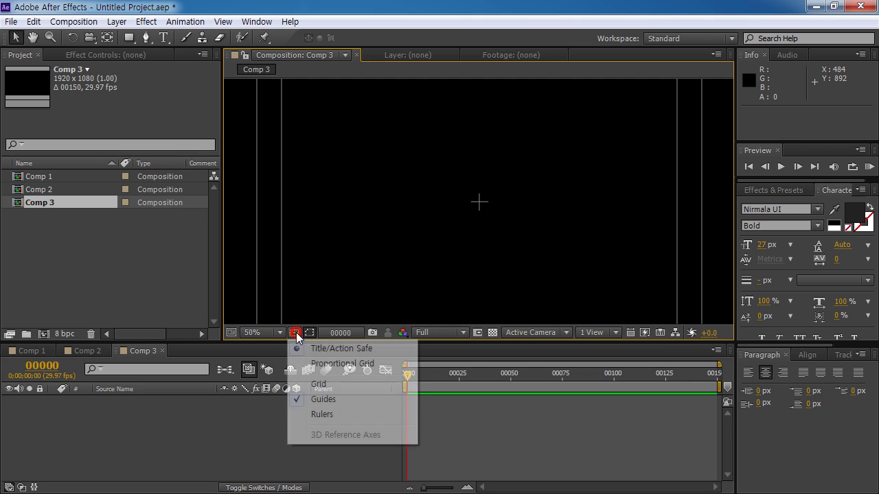
left_click(366, 349)
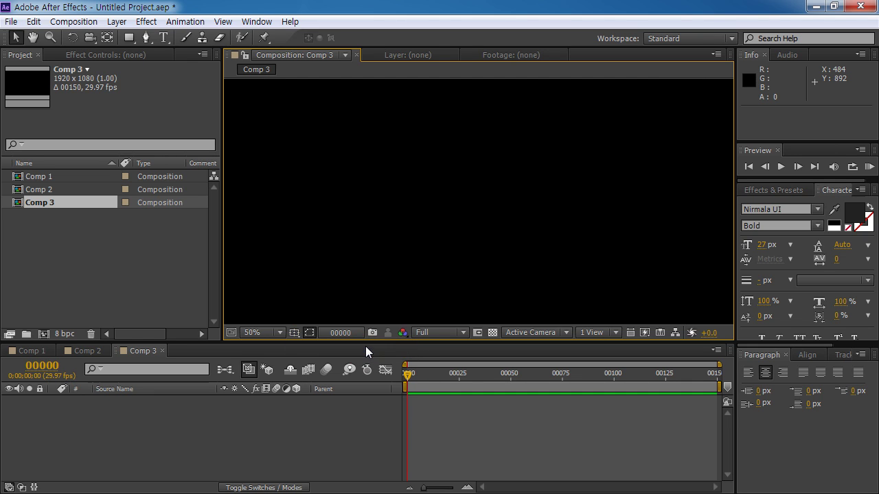
left_click(294, 332)
left_click(334, 348)
scroll(482, 220, "down", 4)
scroll(498, 200, "up", 4)
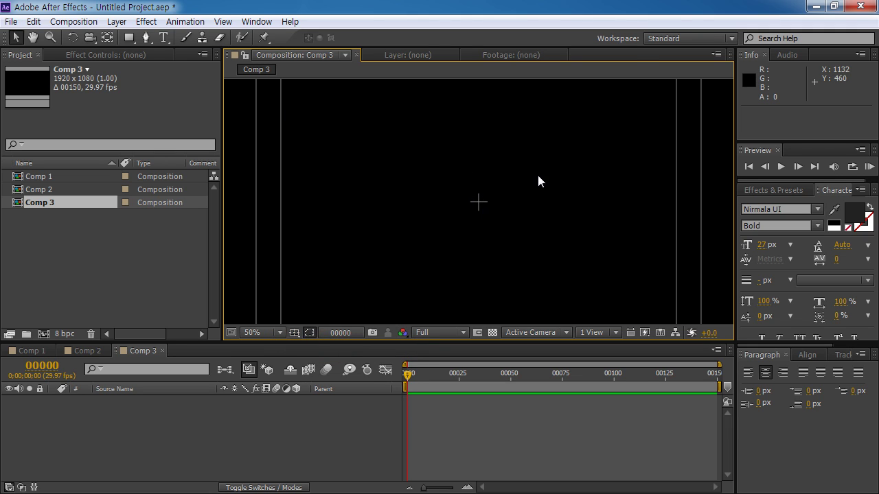
- Show the grid in the composition view and enable Snap to Grid for drawing with the Pen tool
left_click(223, 21)
left_click(271, 290)
key("h")
left_click_drag(520, 198, 520, 266)
key("v")
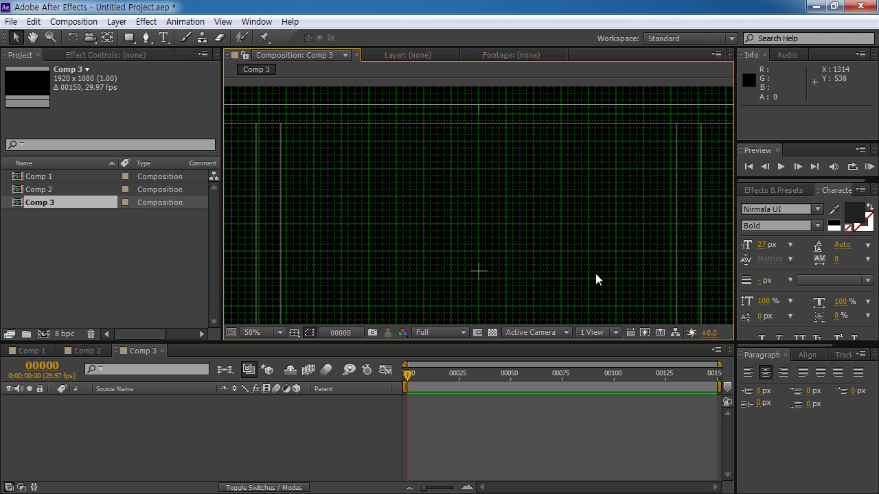
left_click(146, 37)
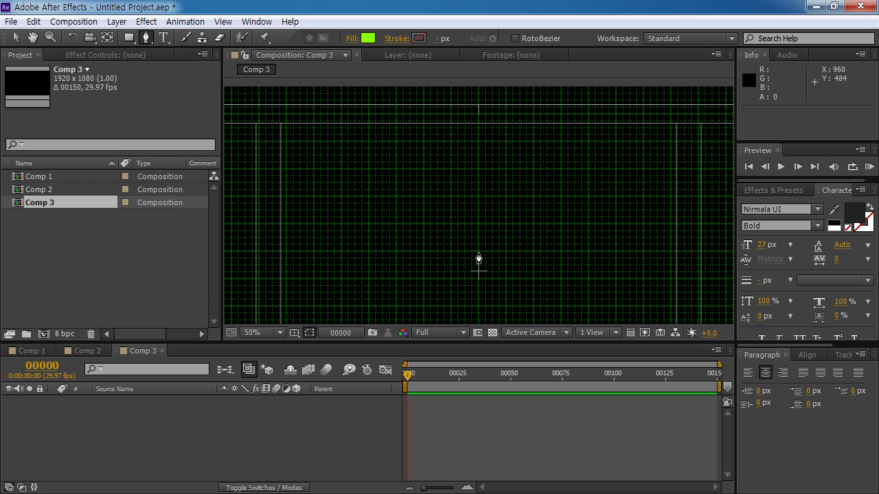
left_click(225, 23)
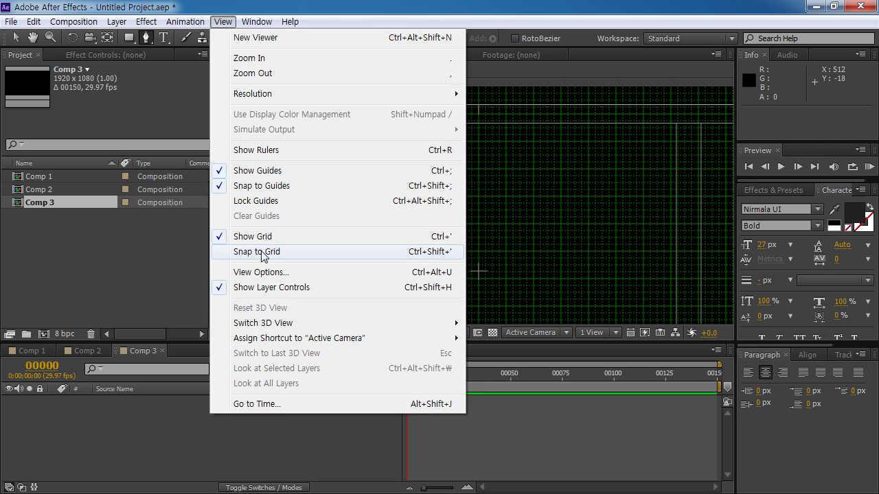
left_click(263, 253)
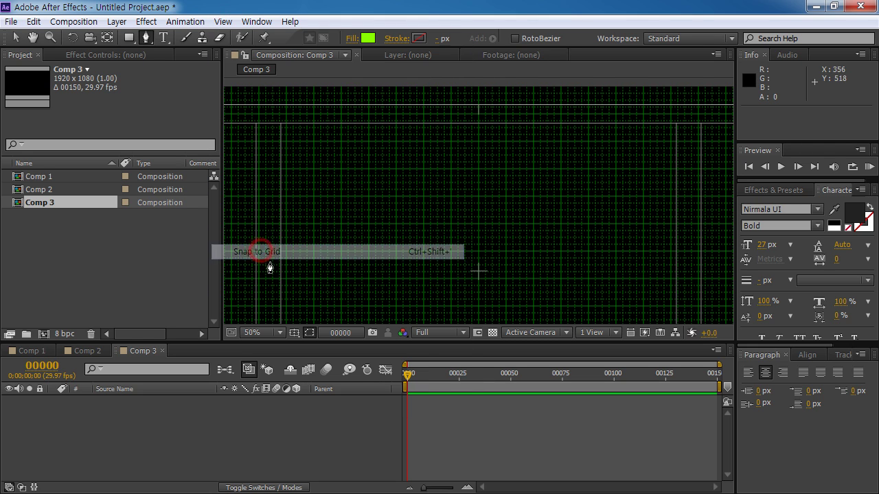
- Draw a straight vertical two-point path just above the composition's centre with the Pen tool and set its fill to None
left_click(479, 254)
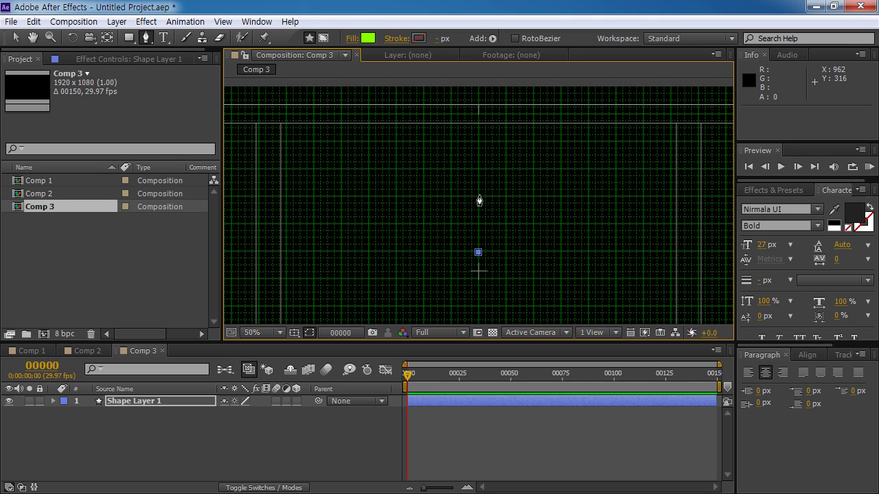
left_click(479, 173)
left_click(350, 39)
left_click(587, 191)
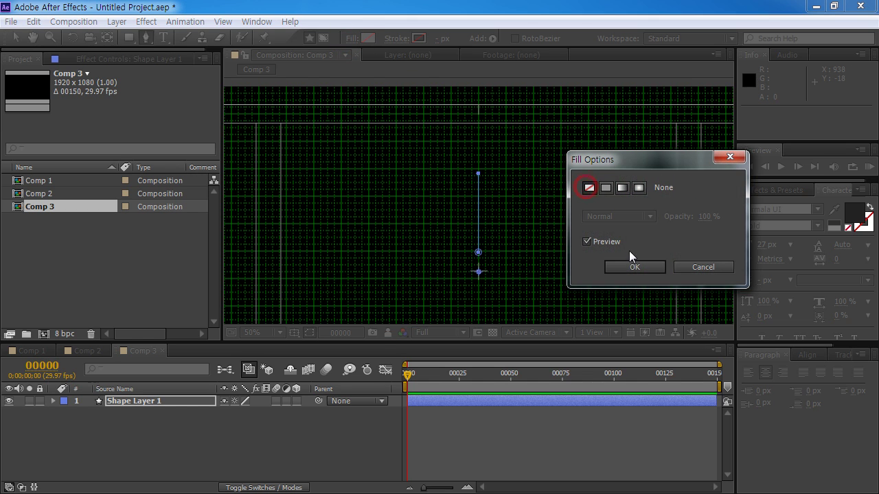
left_click(632, 265)
- Give the vertical path a solid green 25 px stroke and deselect it
left_click(398, 39)
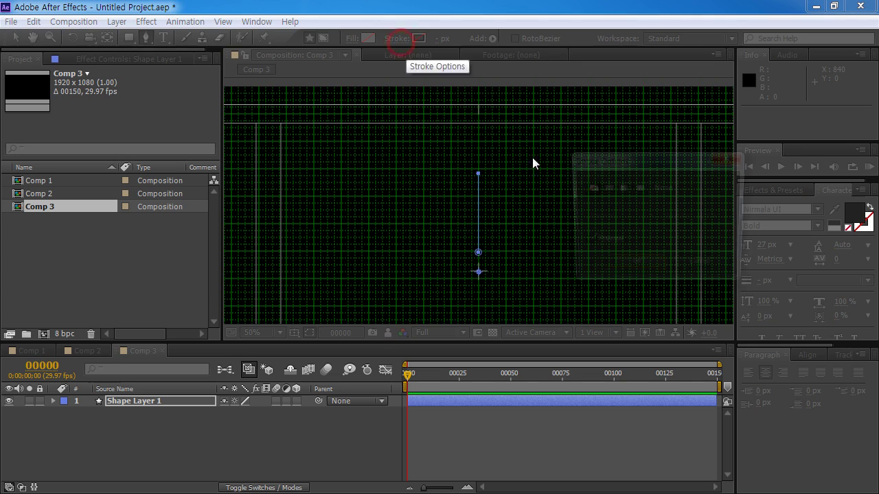
left_click(605, 188)
left_click(634, 269)
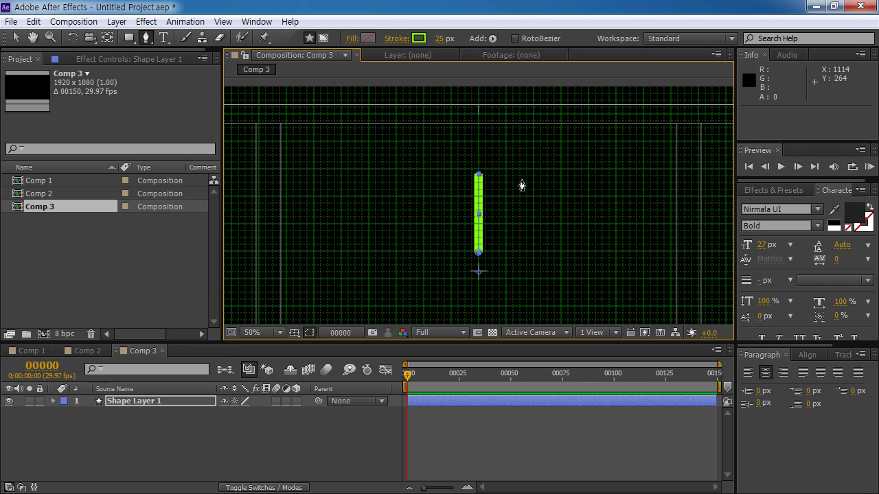
left_click(15, 38)
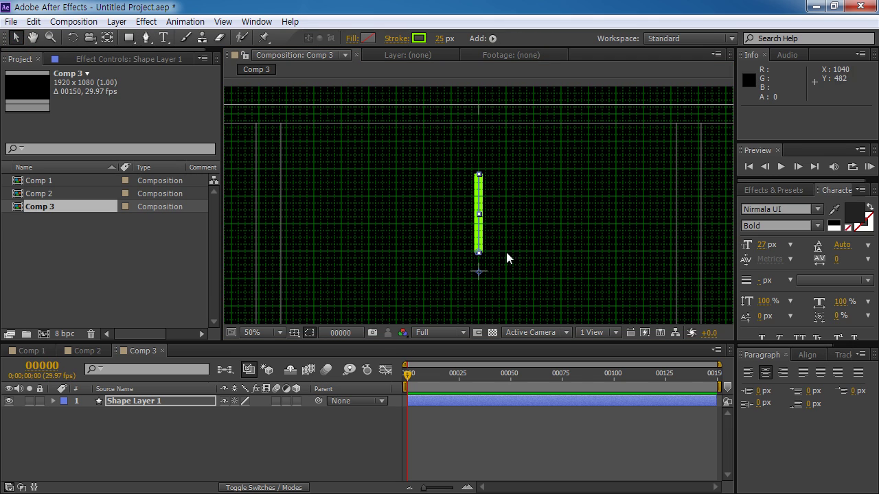
left_click(477, 433)
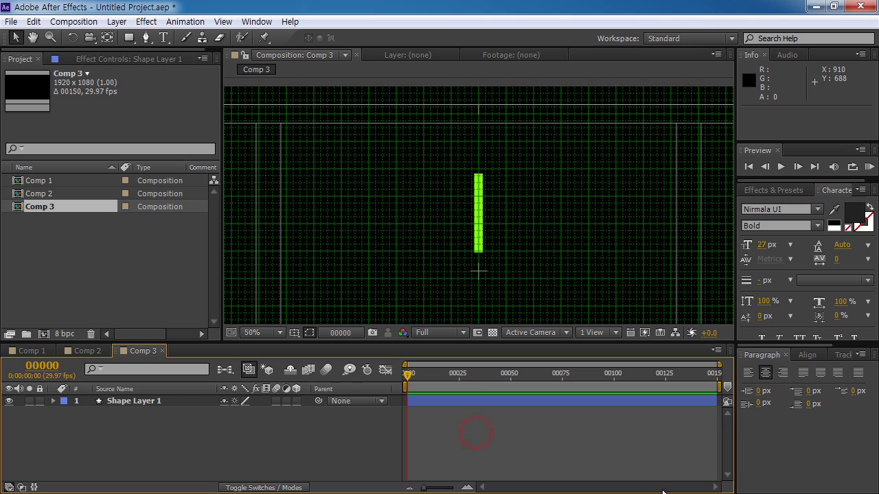
- Set the Line Cap of Stroke 1 on Shape Layer 1 to Round Cap and deselect the layer
left_click(131, 404)
left_click(53, 401)
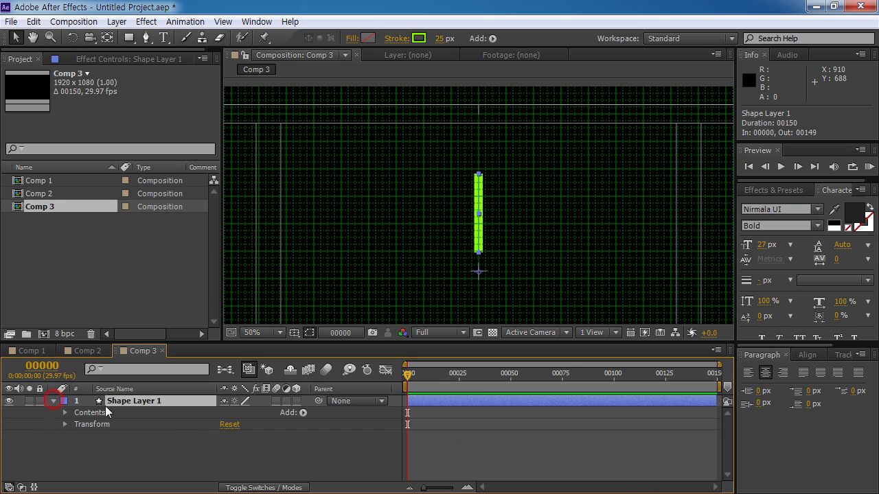
left_click(88, 413)
left_click(66, 412)
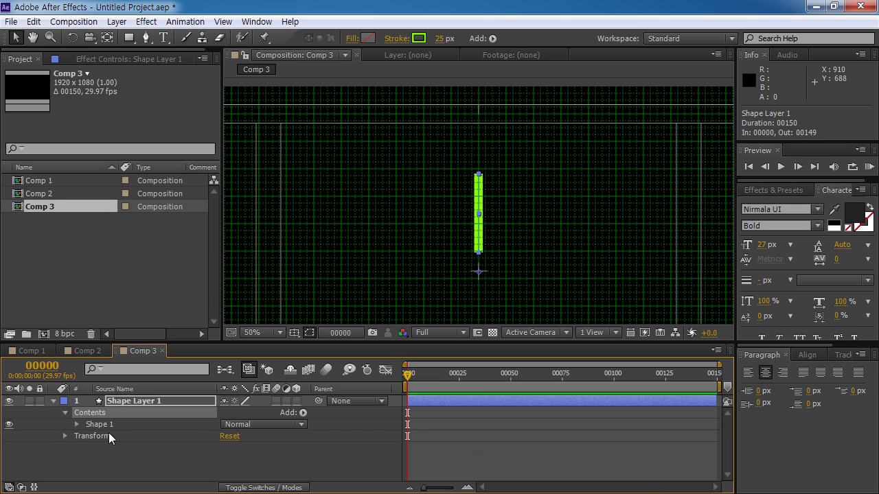
left_click(86, 425)
left_click(78, 425)
left_click(118, 448)
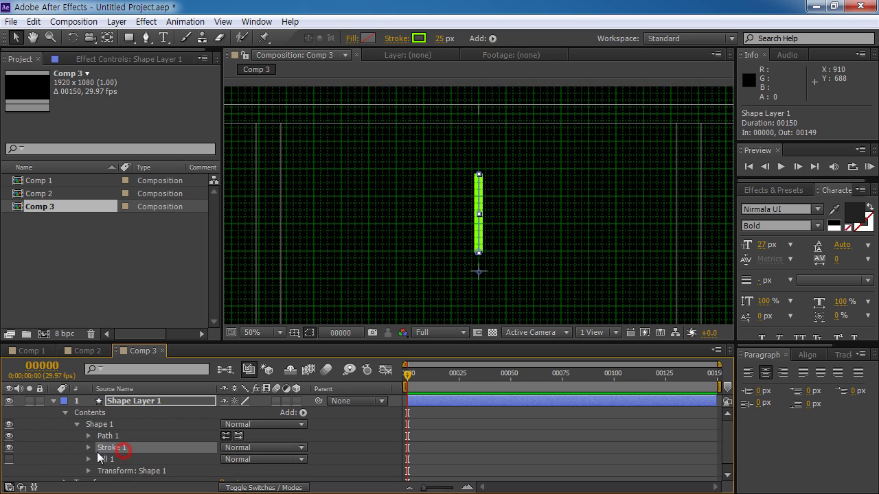
left_click(88, 448)
scroll(178, 437, "down", 3)
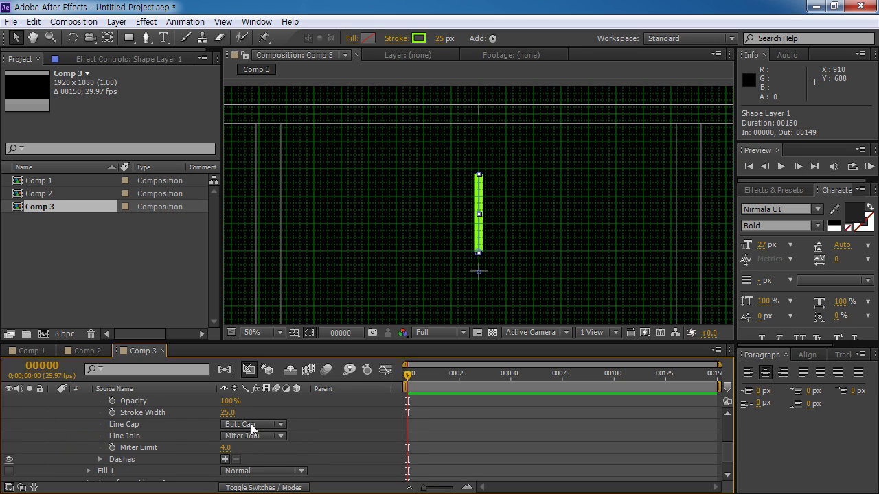
left_click(251, 424)
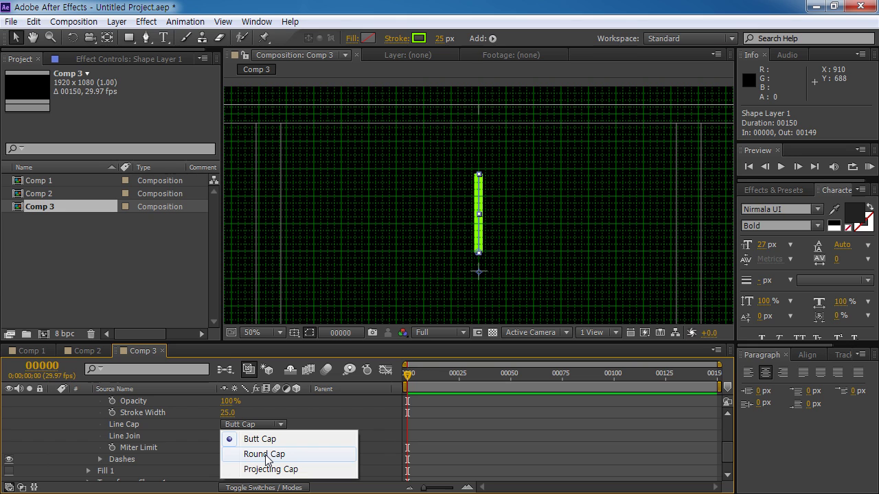
left_click(265, 454)
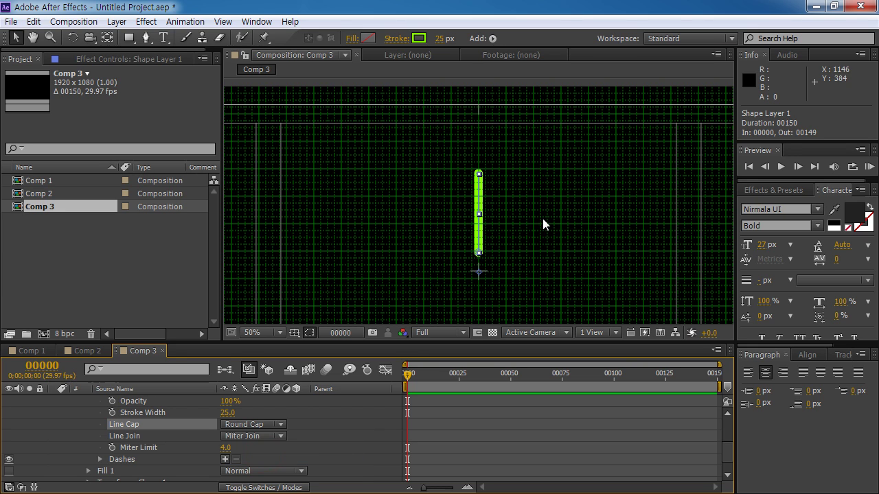
left_click(501, 144)
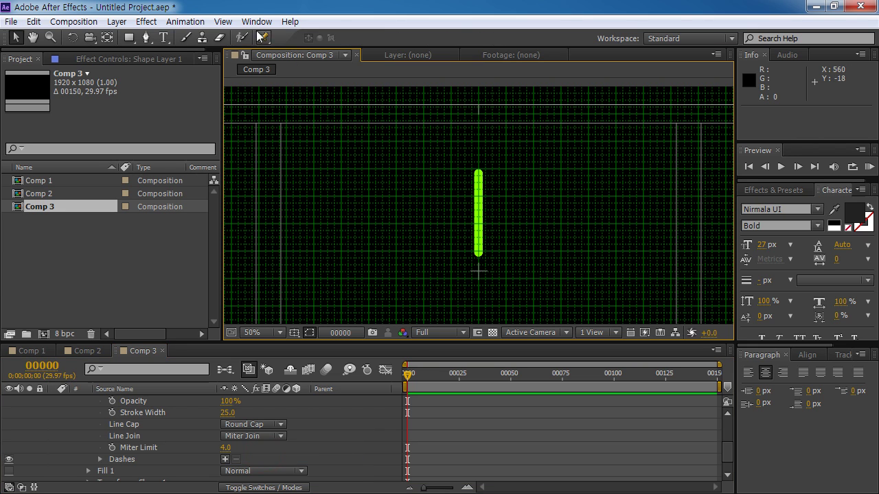
- Turn off Snap to Grid and hide the grid in the composition view
left_click(223, 22)
left_click(259, 252)
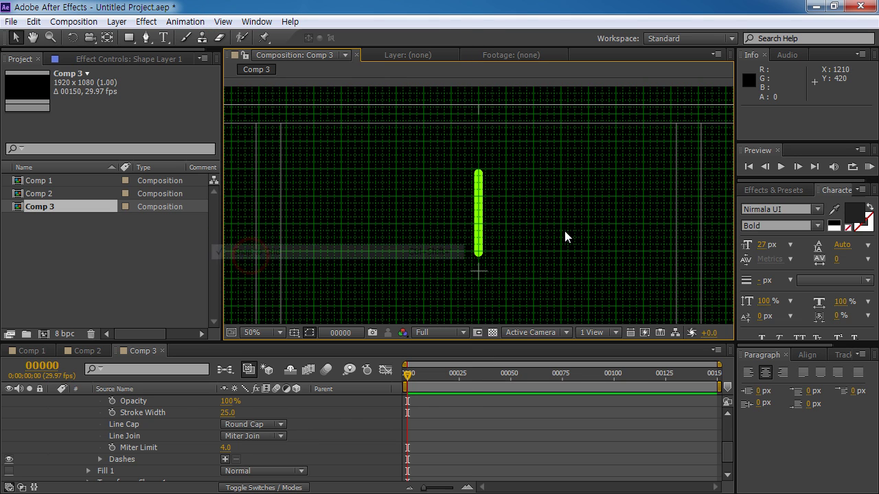
left_click(223, 21)
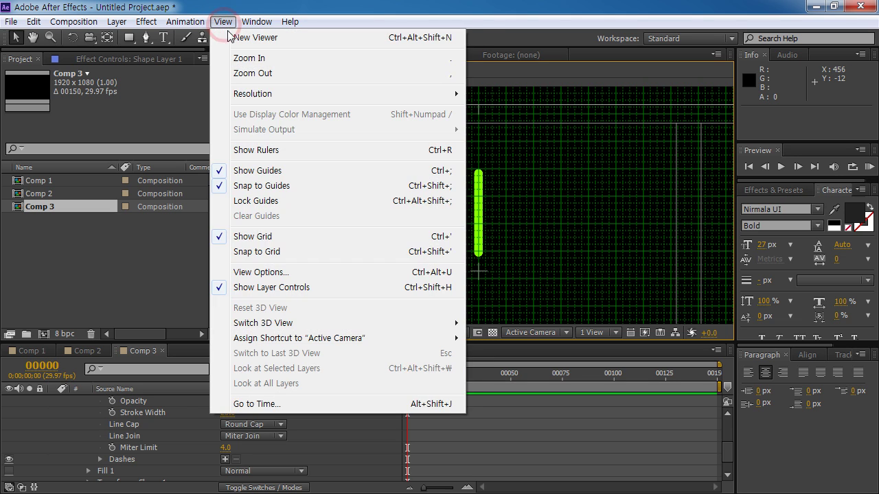
left_click(261, 238)
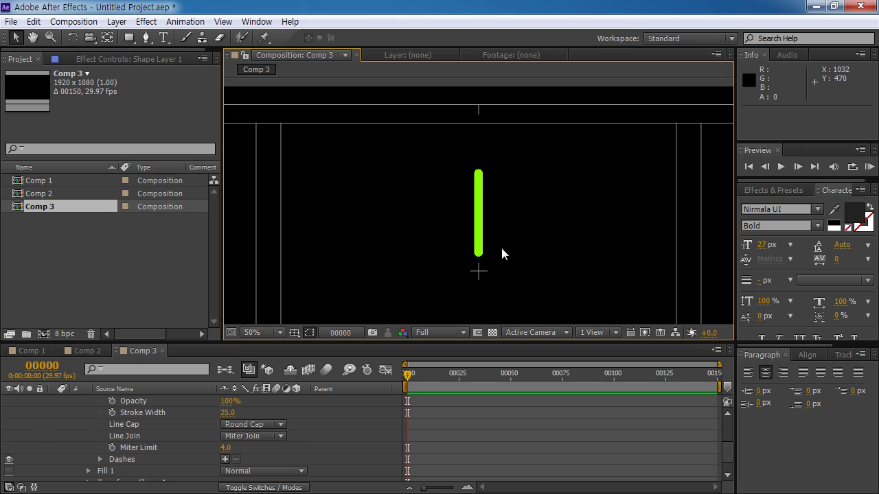
key("comma")
key("period")
key("comma")
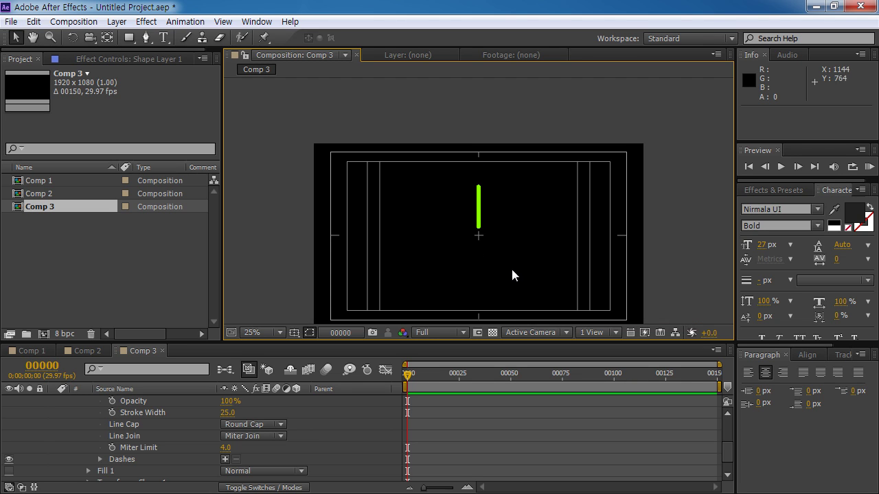
scroll(130, 404, "up", 2)
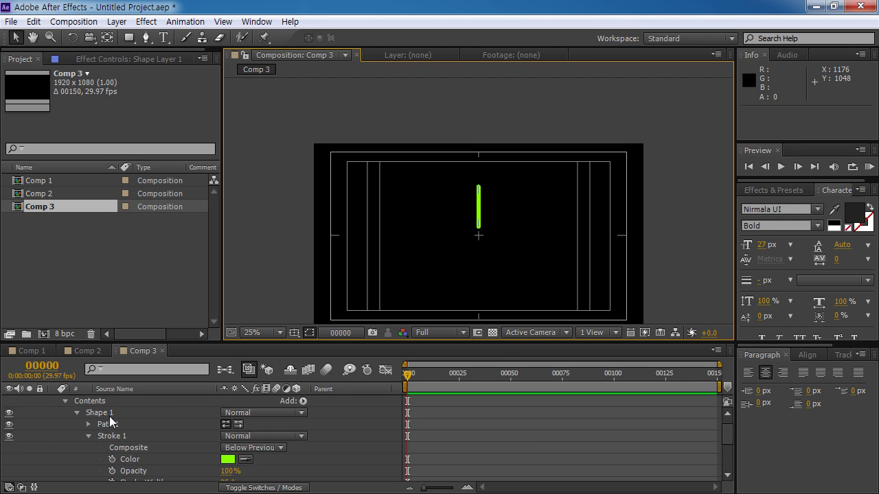
- Set the stroke width of Shape 1 to 24 px
left_click(103, 412)
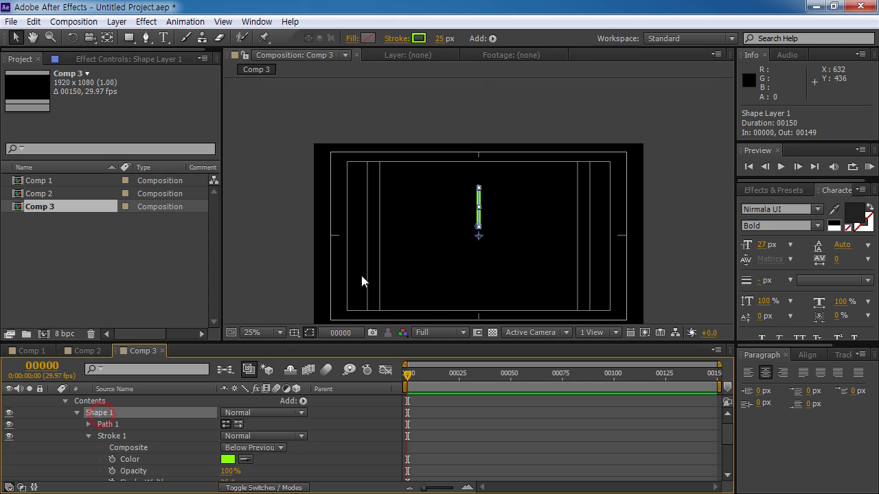
left_click(445, 38)
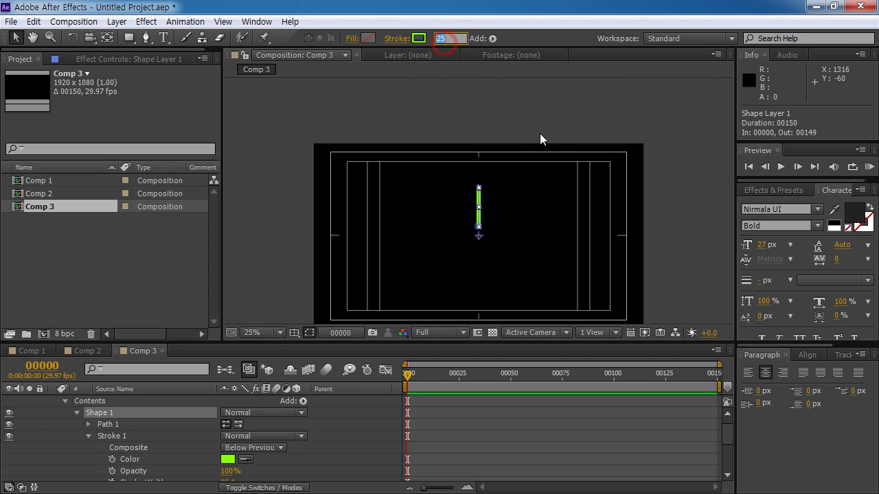
type("24")
key("Return")
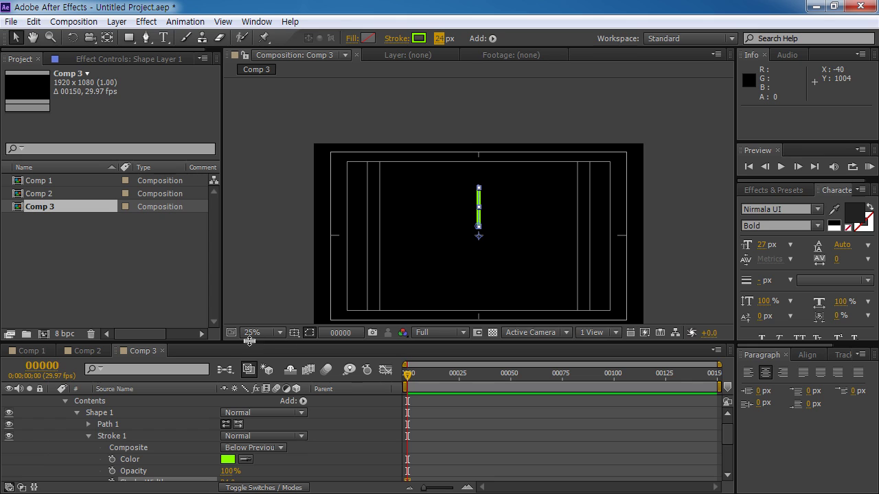
- Collapse Shape 1 and add a Trim Paths operator to the contents of Shape Layer 1
left_click(96, 413)
left_click(76, 413)
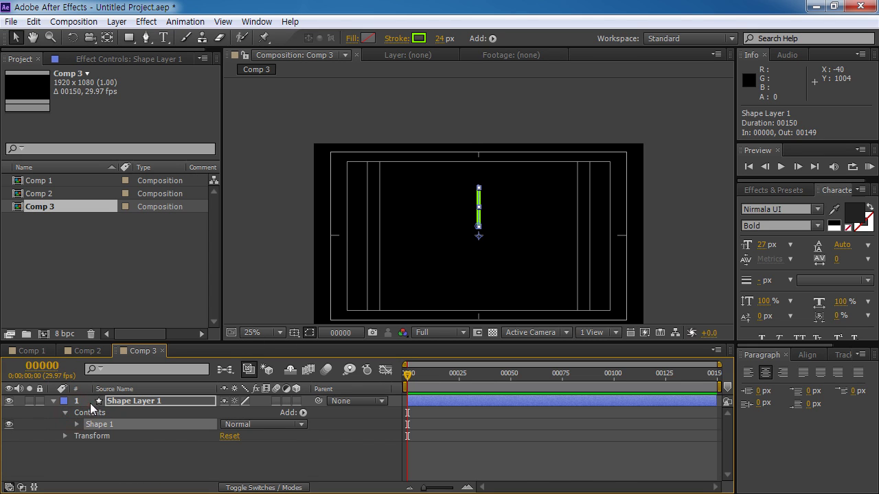
left_click(80, 411)
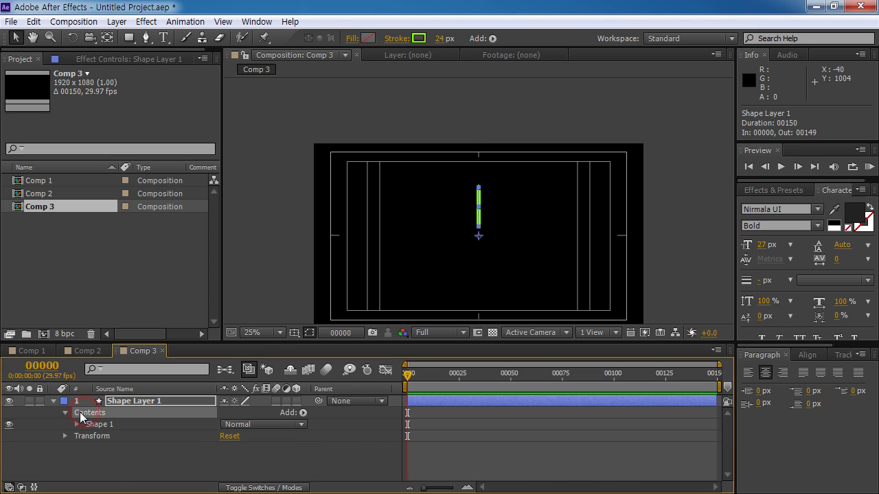
left_click(302, 413)
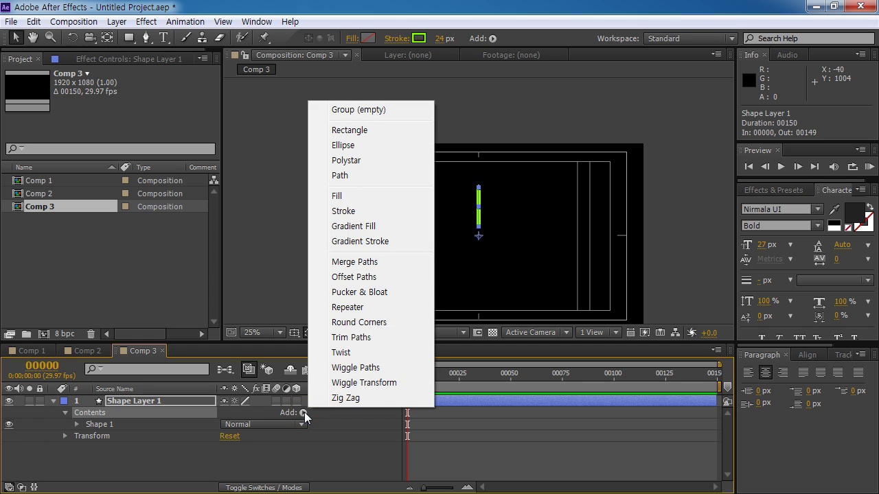
left_click(352, 337)
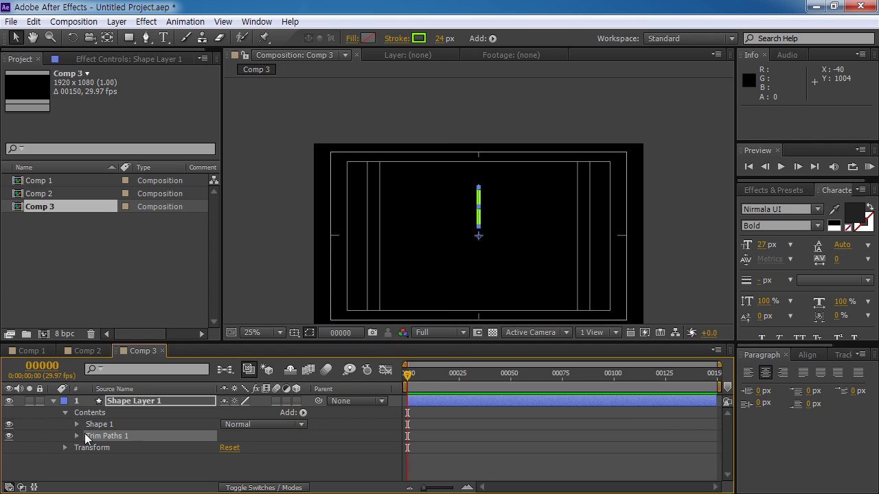
- Keyframe the End value of Trim Paths 1 at 0% on frame 0
left_click(76, 436)
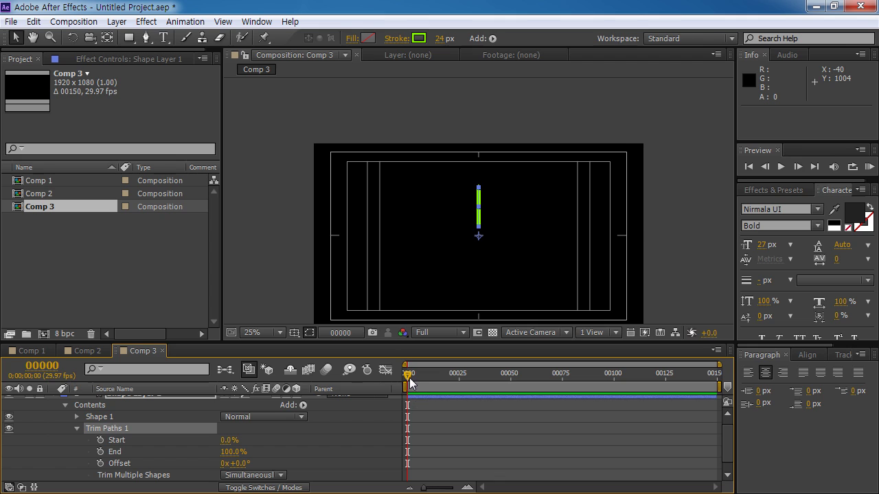
left_click(100, 452)
left_click(233, 451)
type("0")
key("Return")
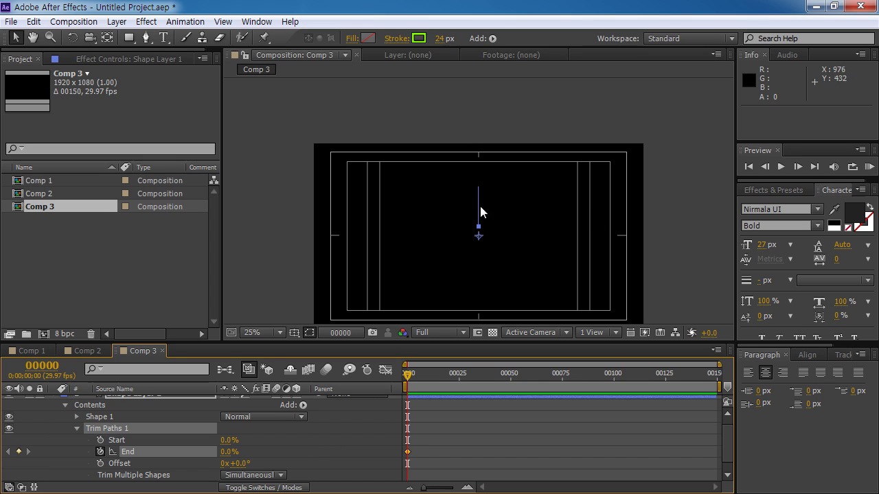
- Keyframe the End value of Trim Paths 1 at 100% on frame 5
left_click(42, 366)
type("5")
key("Return")
left_click(227, 452)
type("100")
key("Return")
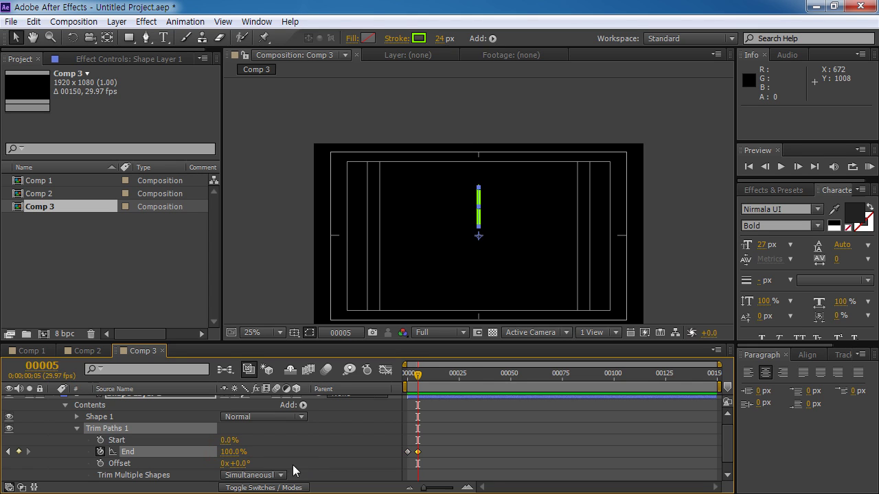
- End the work area at frame 52 and preview the growing line from the start
left_click_drag(412, 376, 357, 373)
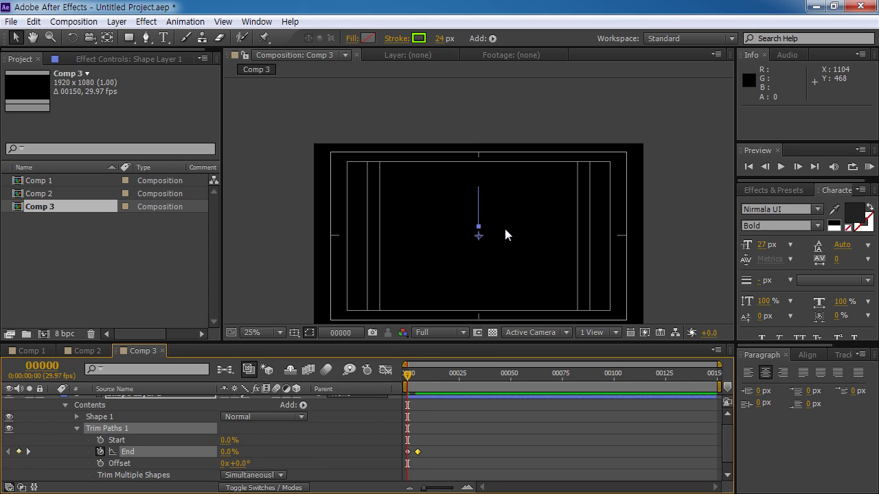
key("period")
left_click(514, 375)
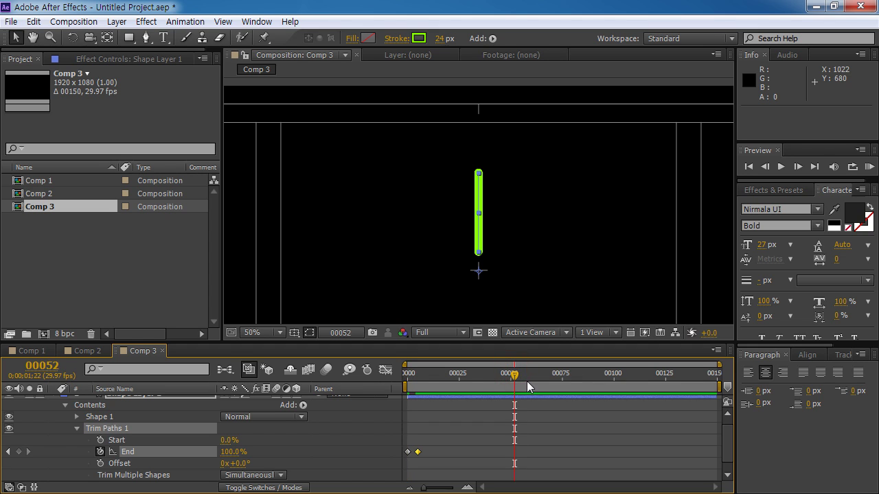
key("KP_0")
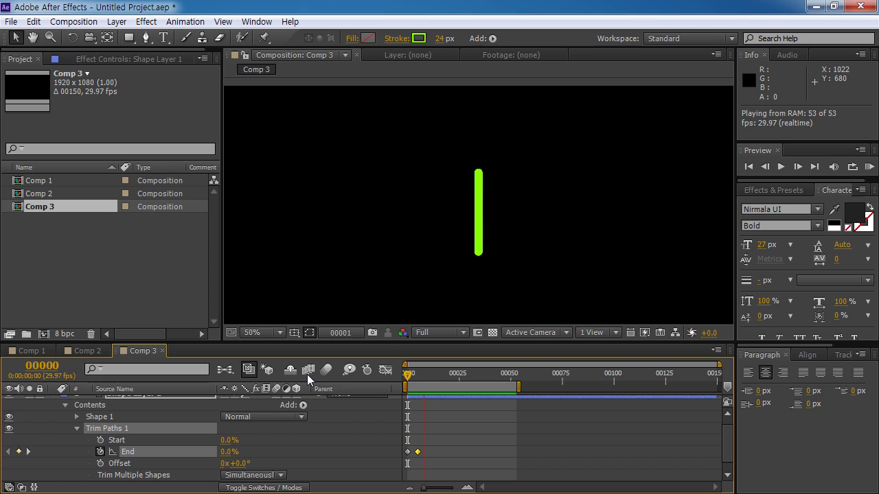
key("space")
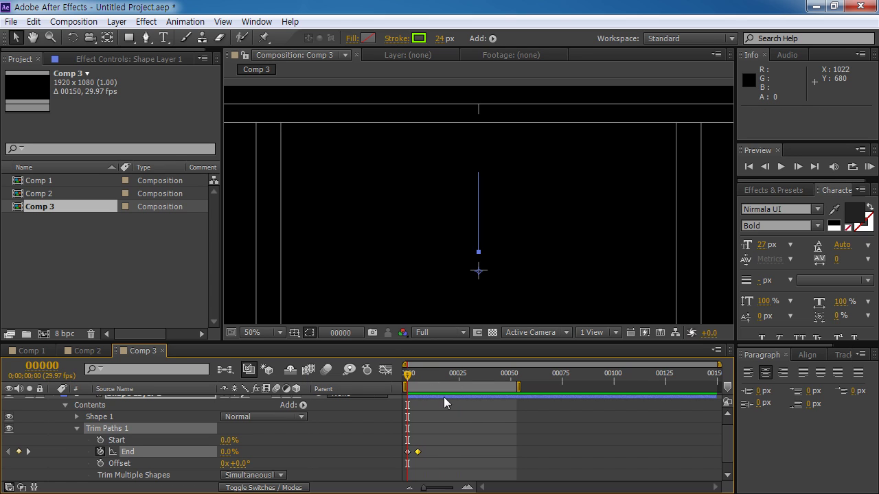
- Add a Start keyframe of 100% to Trim Paths 1 on frame 5 and preview the animation
left_click_drag(411, 375, 422, 374)
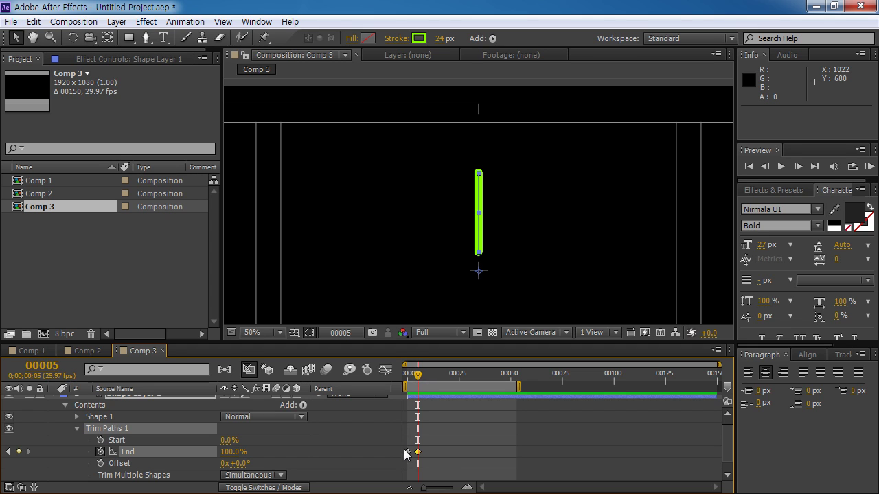
left_click(100, 440)
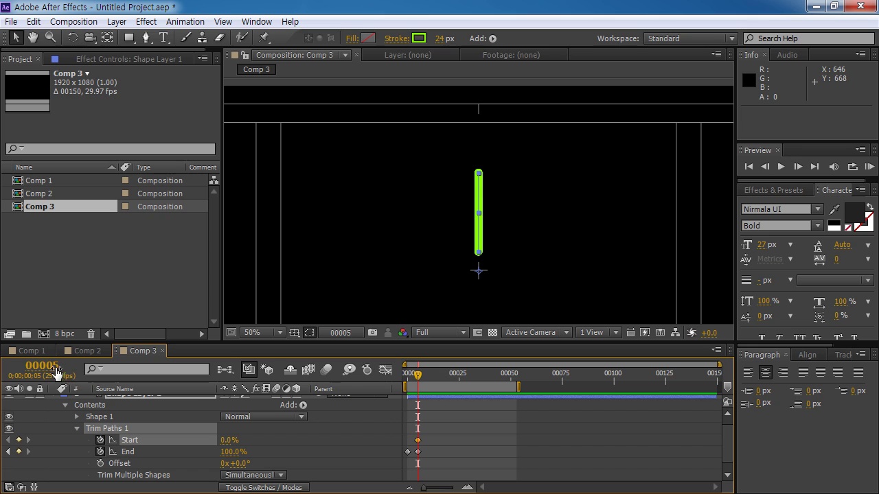
left_click(224, 443)
type("100")
key("Return")
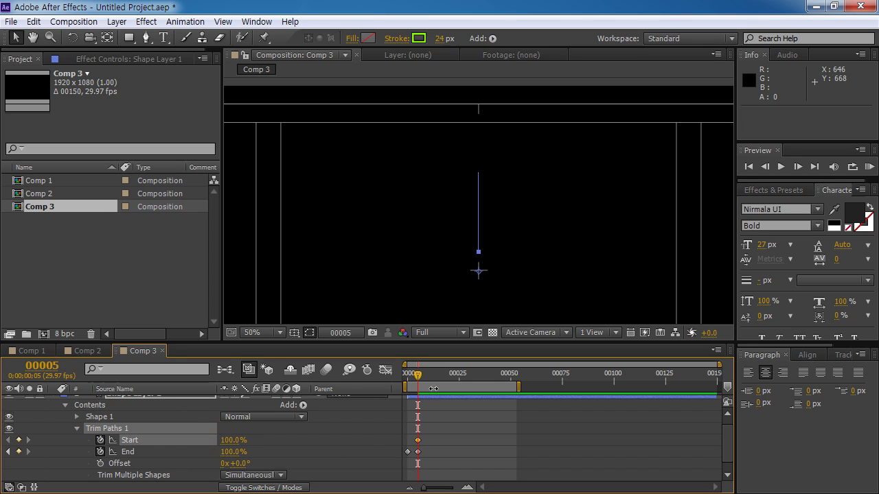
left_click_drag(417, 376, 361, 371)
key("KP_0")
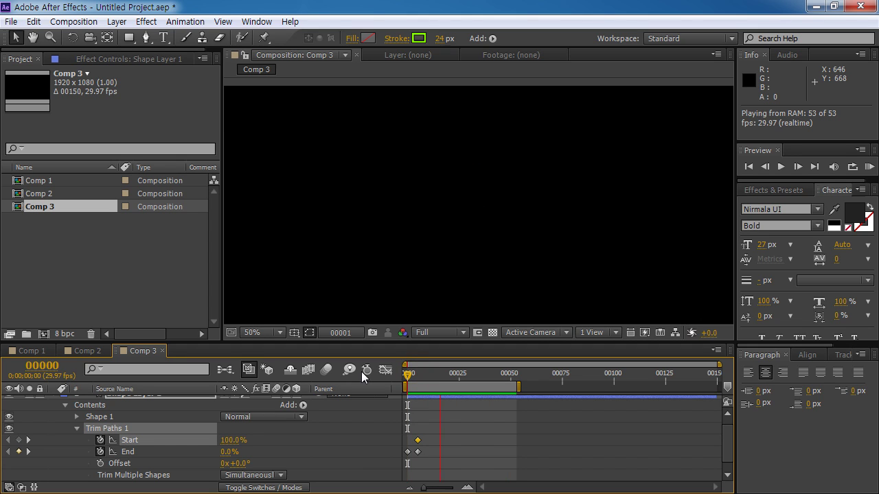
left_click(436, 378)
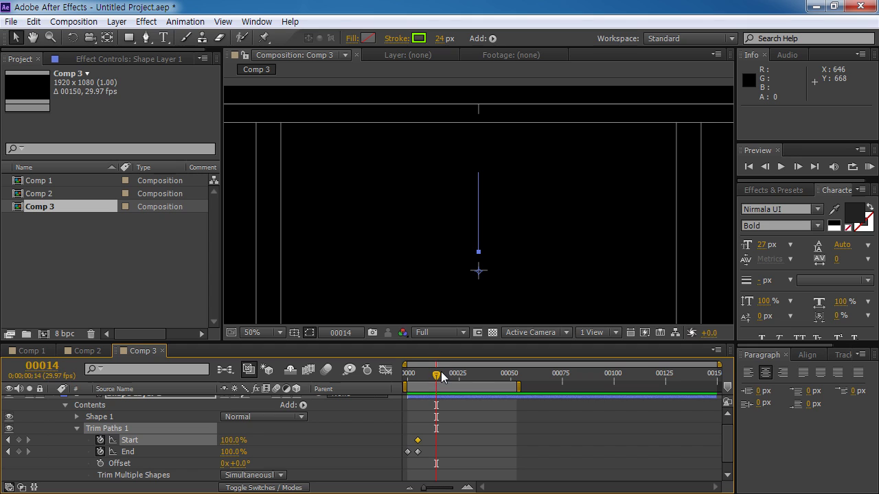
- Set the Start keyframe of Trim Paths 1 on frame 5 to 0%
mouse_move(435, 377)
left_mouse_down()
mouse_move(369, 374)
mouse_move(445, 383)
mouse_move(408, 382)
mouse_move(418, 383)
left_mouse_up()
left_click(234, 440)
type("0")
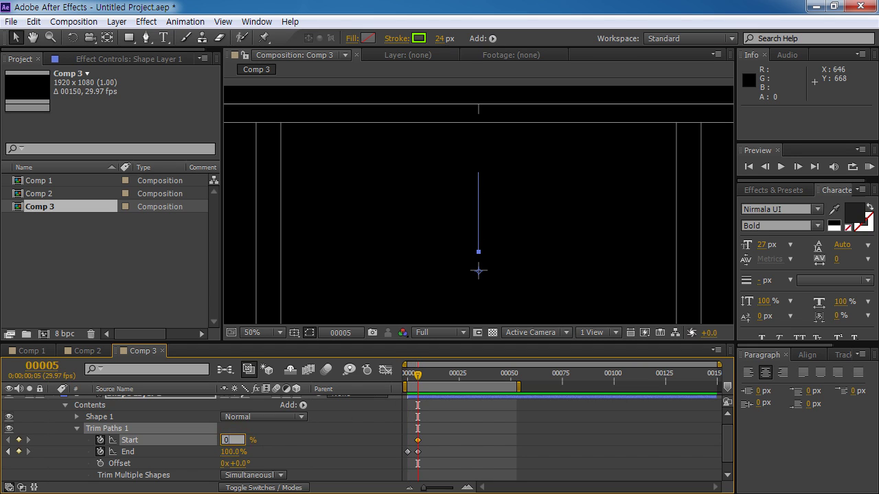
key("Return")
- Keyframe the Start value of Trim Paths 1 at 100% on frame 10
left_click(55, 367)
type("10")
key("Return")
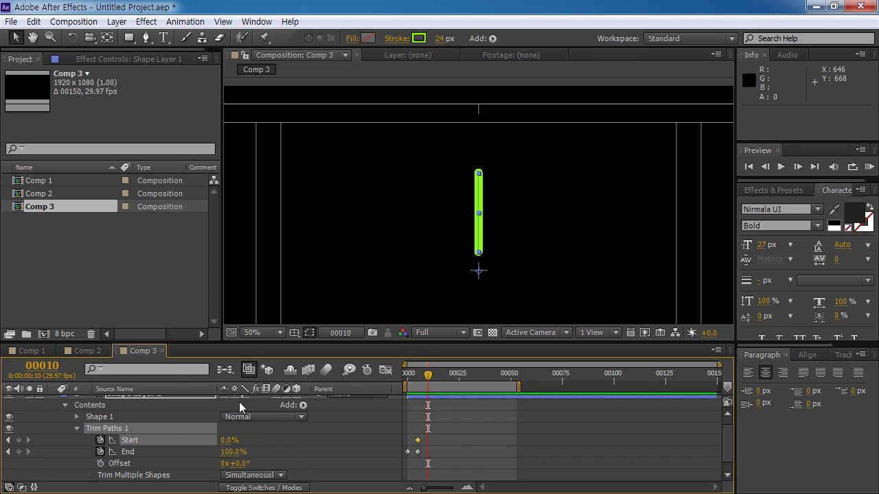
left_click(227, 440)
key("Return")
- Preview the line's trim animation from frame 0 with the timeline enlarged around the keyframes
mouse_move(429, 376)
left_mouse_down()
mouse_move(406, 379)
mouse_move(429, 385)
mouse_move(381, 385)
left_mouse_up()
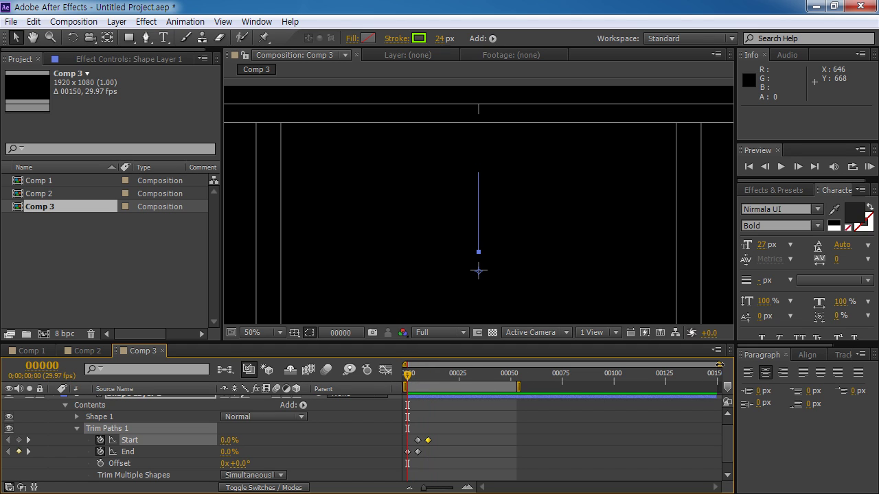
left_click_drag(719, 365, 503, 365)
key("space")
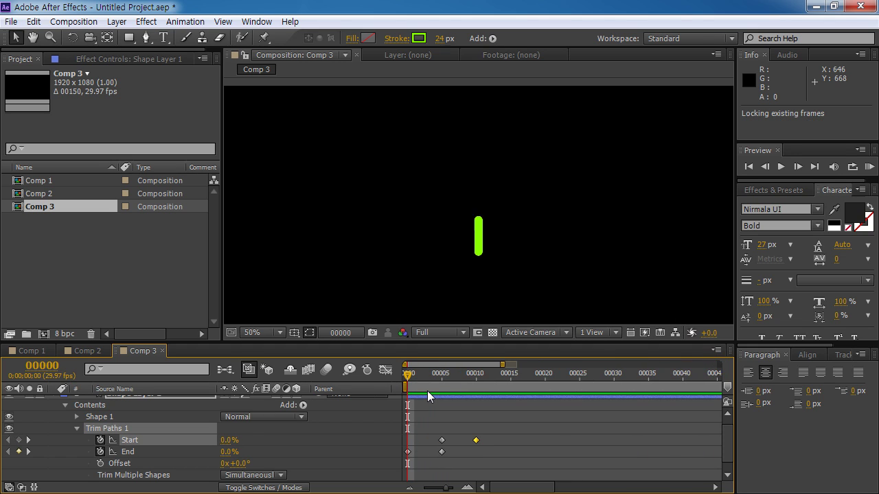
key("space")
key("space")
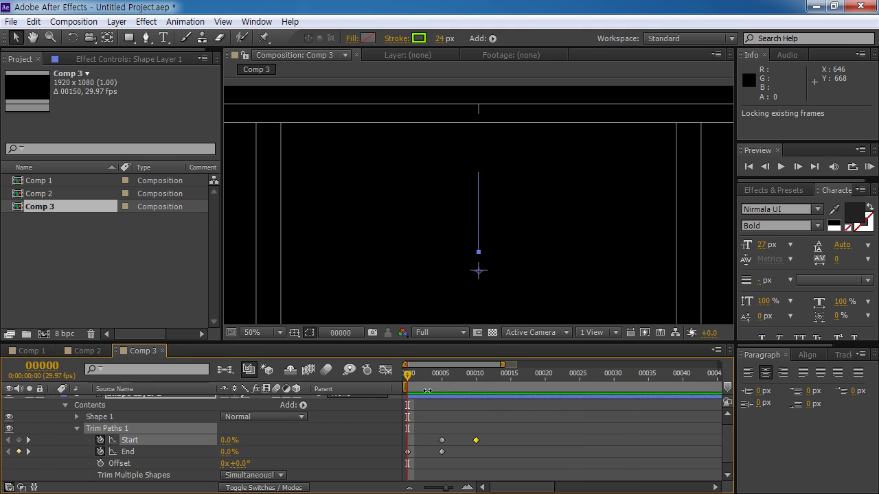
key("space")
- Apply Easy Ease Out to the Trim Paths End keyframe on frame 0
mouse_move(409, 374)
left_mouse_down()
mouse_move(473, 382)
mouse_move(428, 383)
left_mouse_up()
left_click(406, 453)
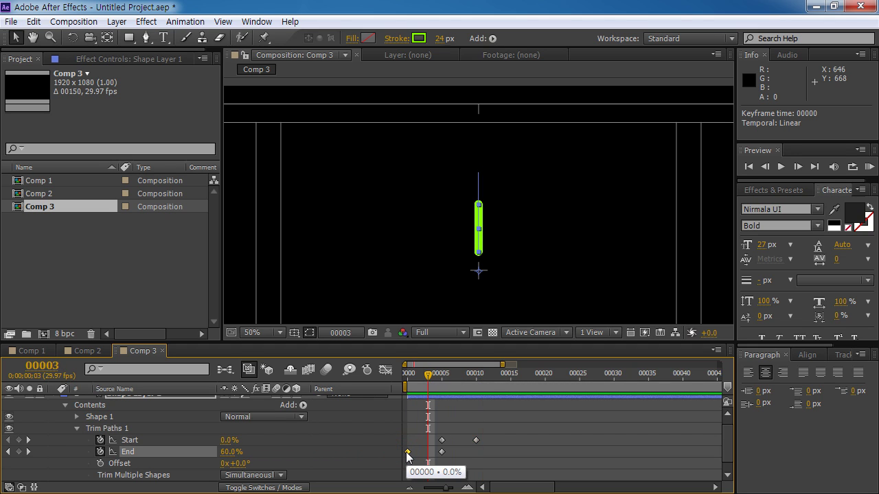
right_click(407, 454)
mouse_move(446, 448)
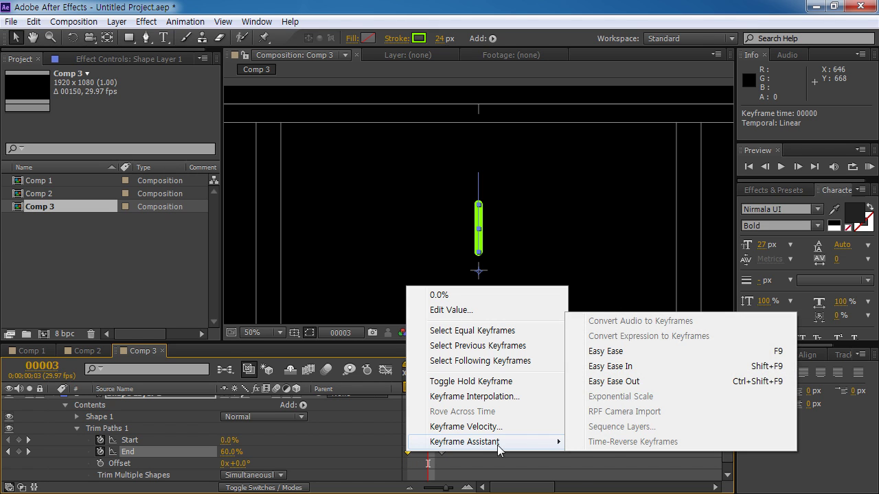
left_click(649, 381)
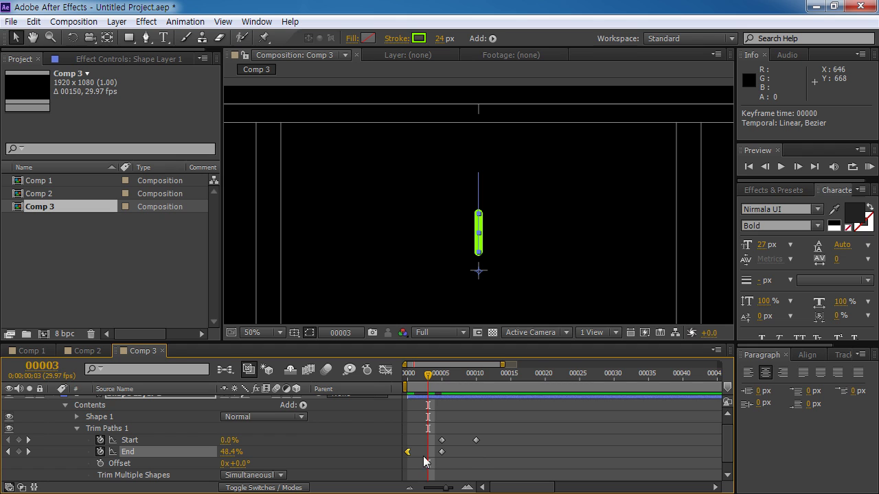
- Extend the first End keyframe's outgoing handle to frame 5 in an enlarged Graph Editor, then return to the keyframe view
left_click(386, 369)
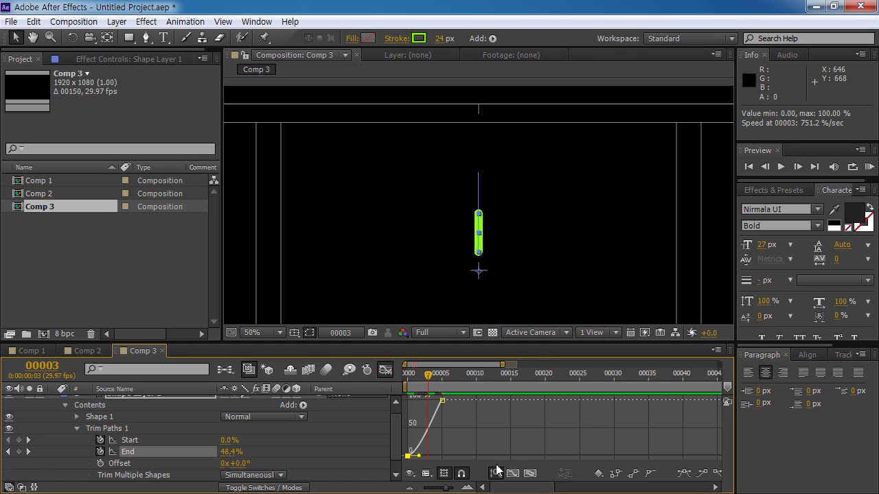
left_click_drag(400, 342, 402, 272)
left_click_drag(420, 453, 489, 454)
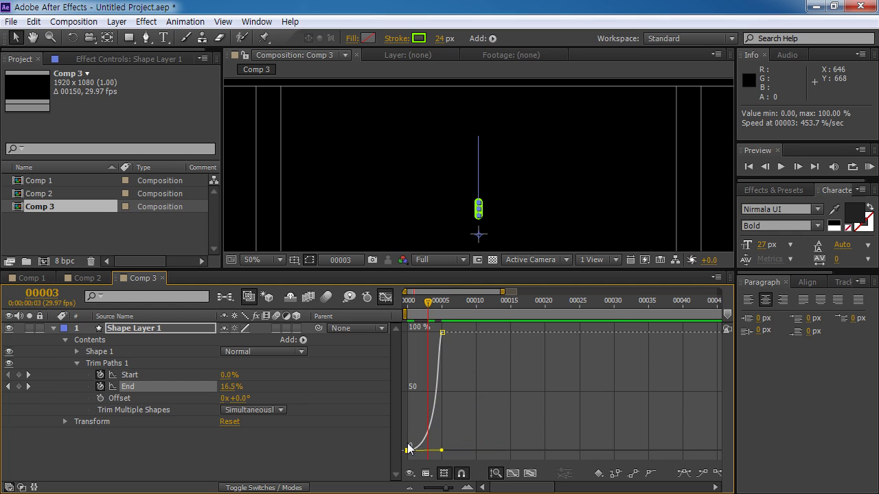
left_click(388, 297)
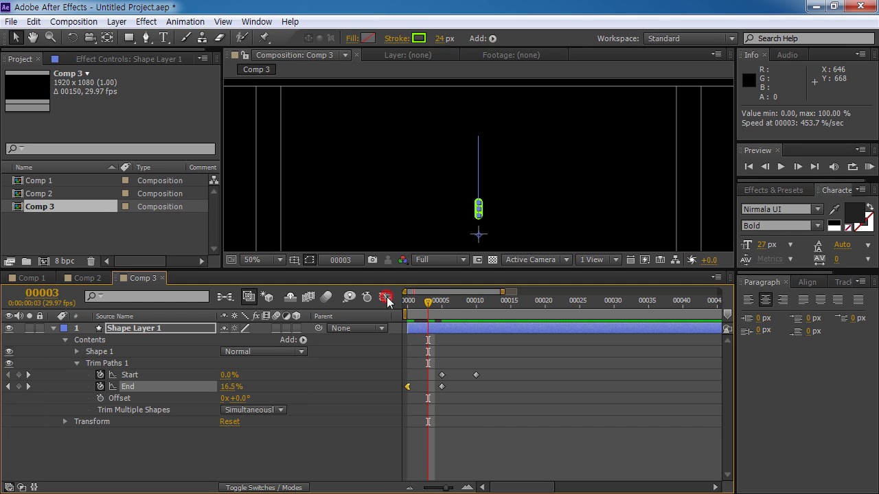
- Apply Easy Ease In to the Trim Paths Start keyframe on frame 10
left_click(476, 375)
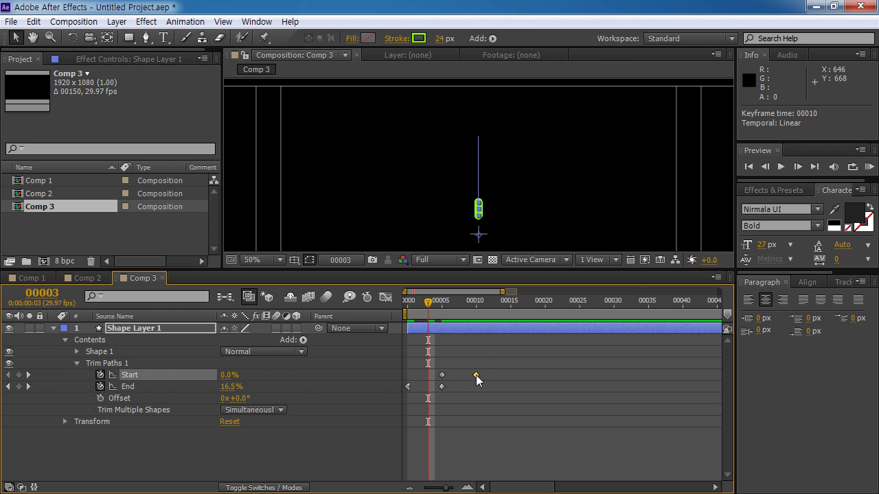
right_click(476, 375)
mouse_move(549, 369)
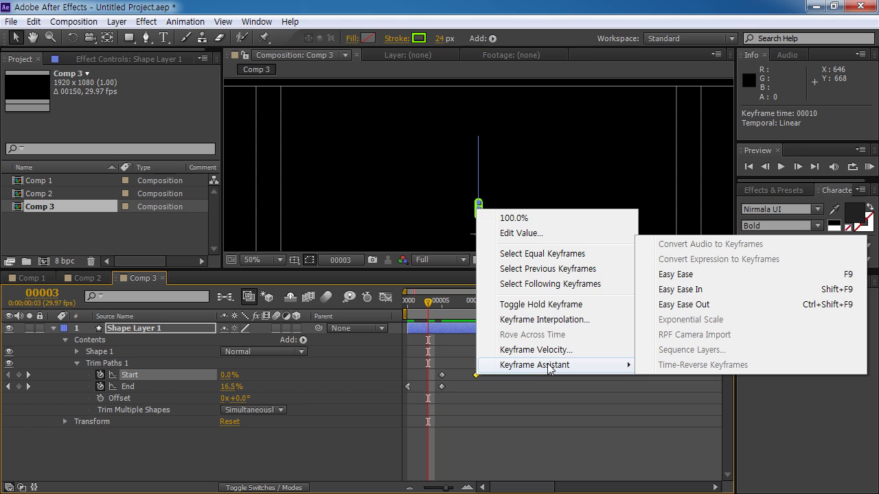
left_click(706, 291)
- Extend the incoming handle of the last Start keyframe back to frame 5 in the Graph Editor for a steep, fast-starting curve
key("shift+F3")
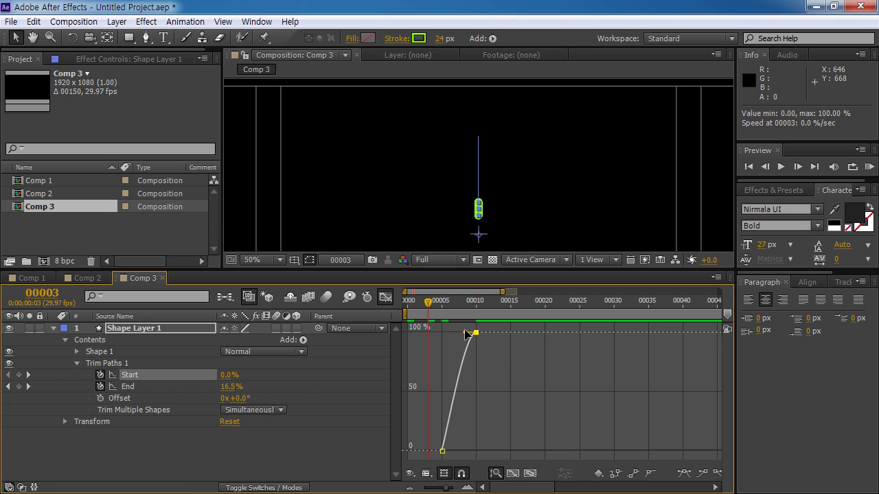
left_click_drag(466, 335, 362, 345)
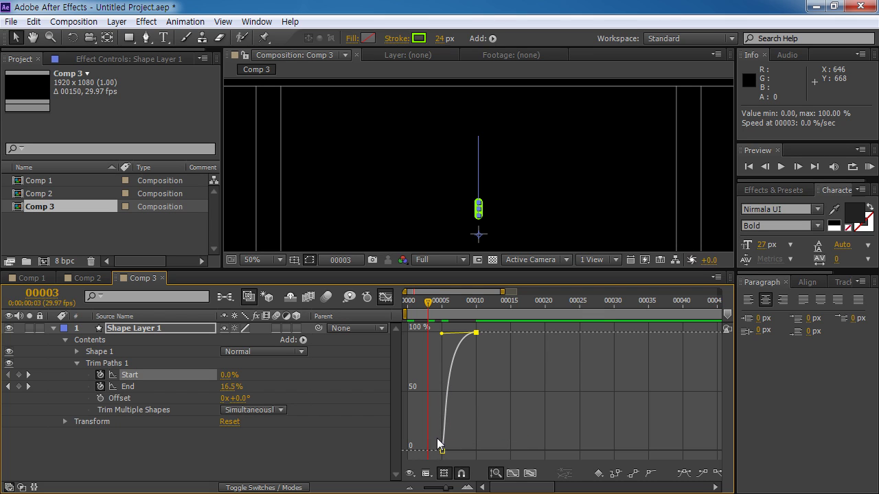
mouse_move(478, 332)
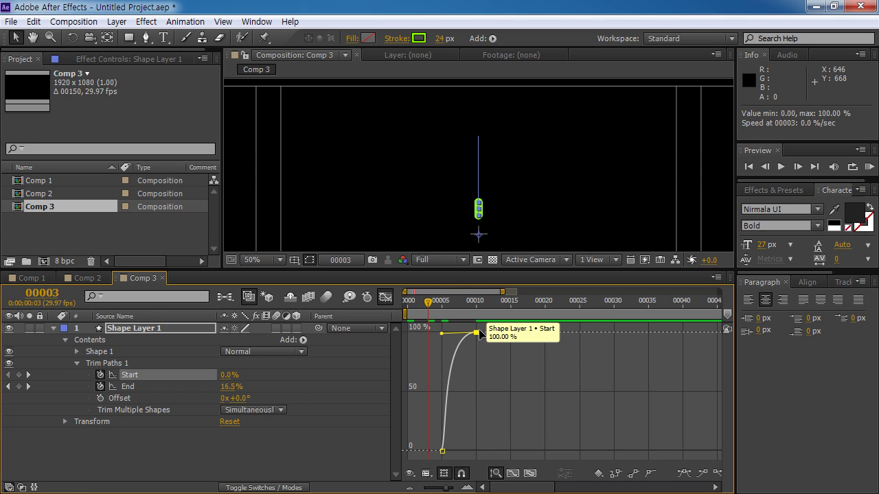
- Preview the eased line animation over a work area ending at frame 12, then extend the work area to frame 29
left_click(387, 297)
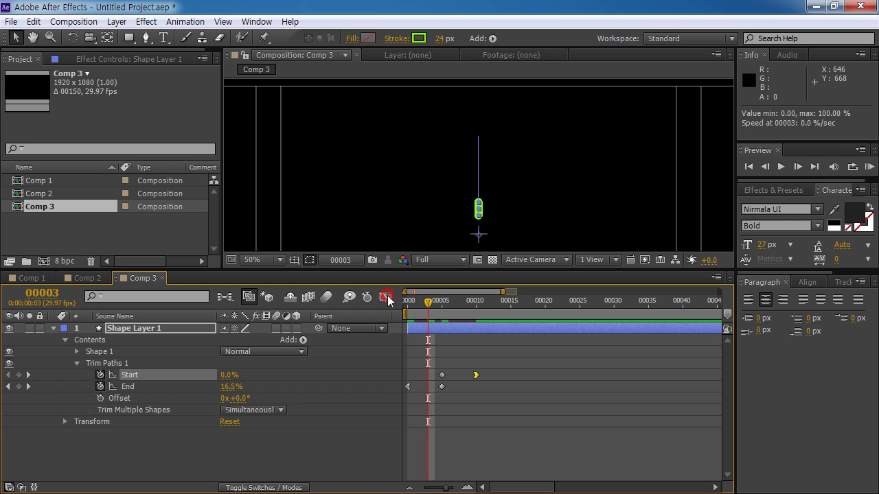
left_click_drag(428, 300, 492, 301)
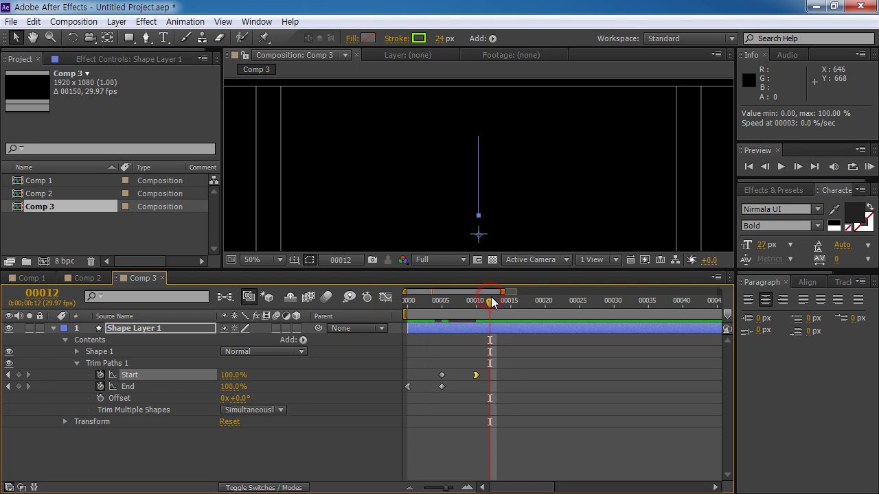
key("n")
left_click_drag(489, 301, 330, 302)
key("KP_0")
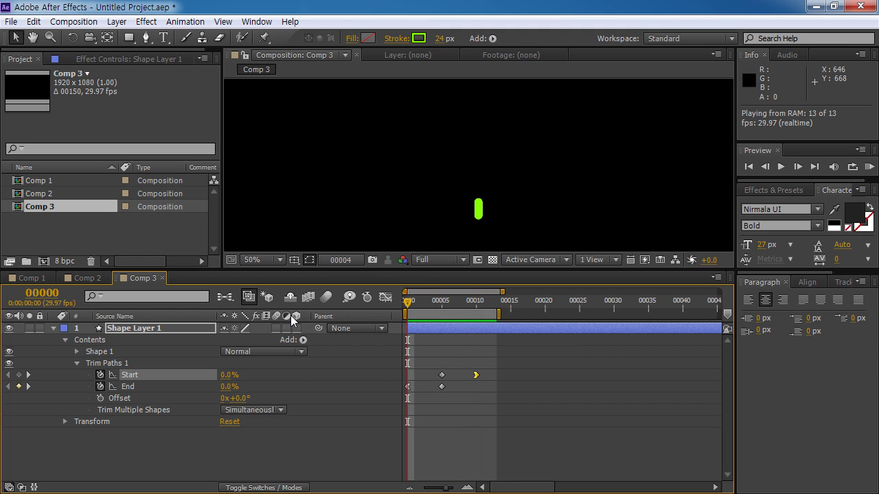
key("space")
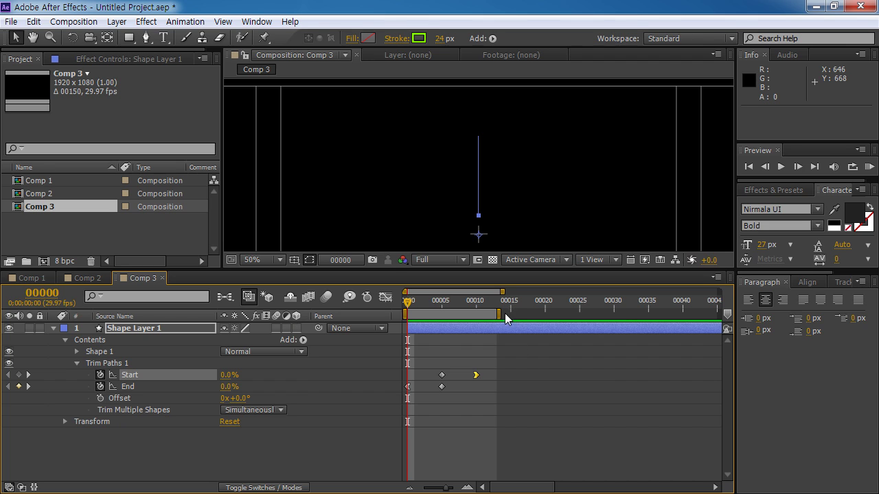
left_click_drag(499, 315, 618, 321)
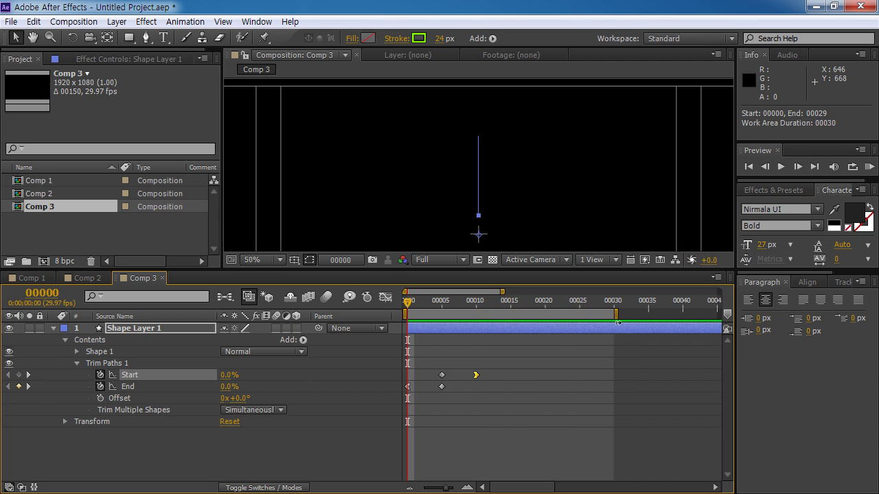
- Collapse the Trim Paths settings and add a Repeater to the contents of Shape Layer 1
left_click(171, 454)
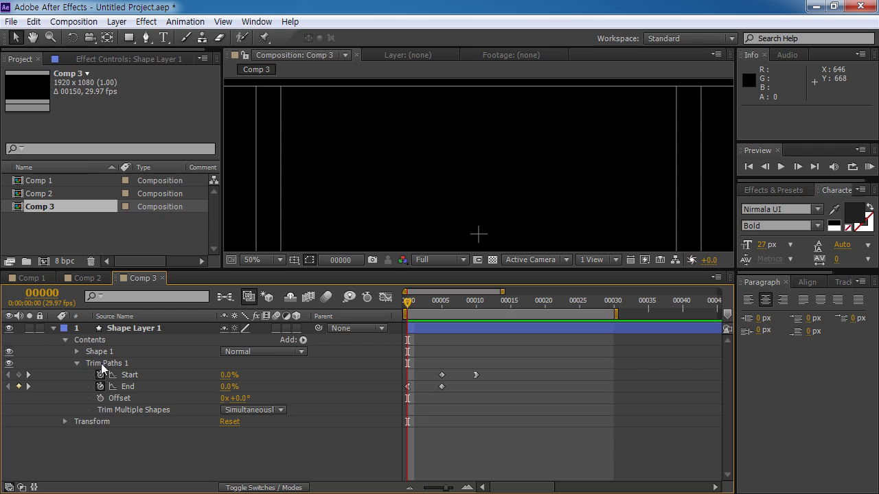
left_click(76, 363)
left_click(148, 328)
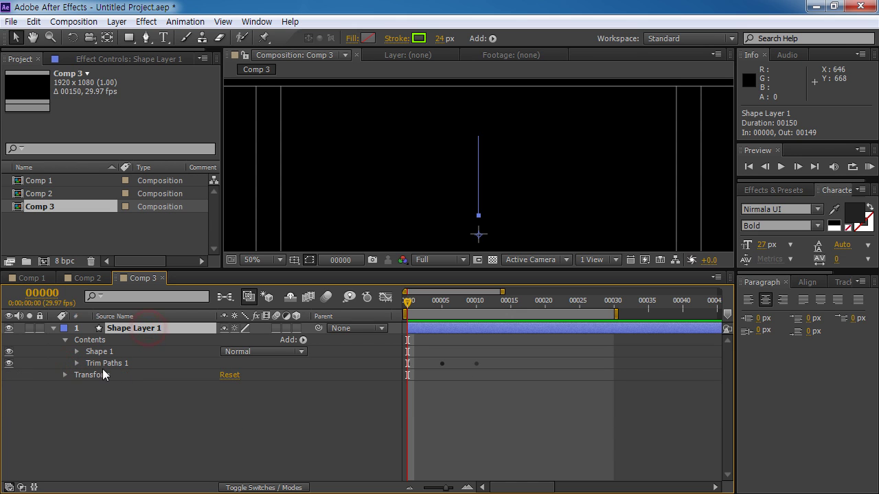
left_click(81, 338)
left_click(306, 339)
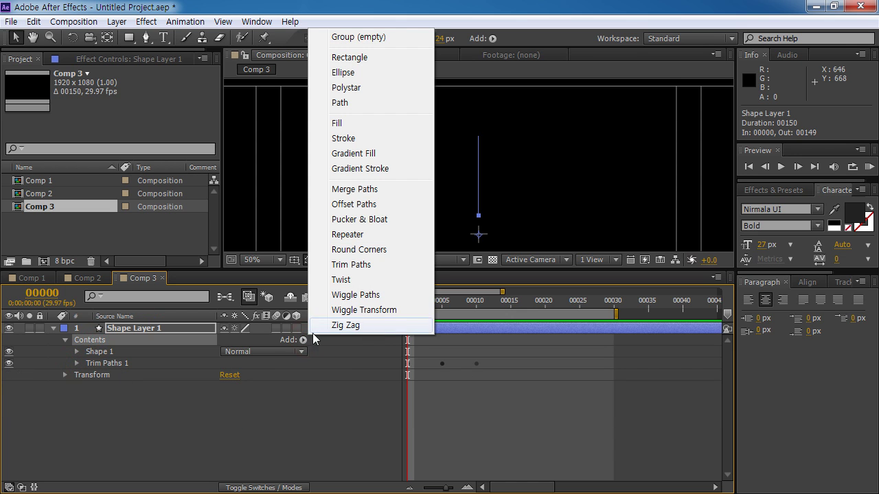
left_click(364, 235)
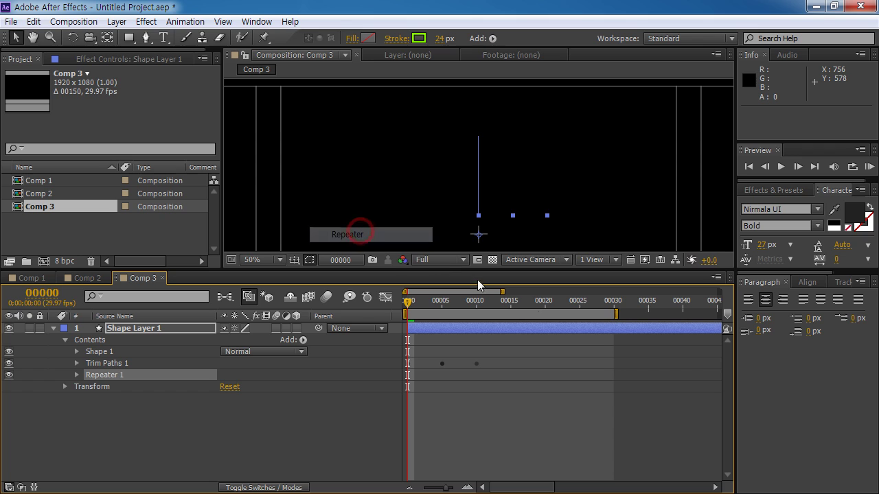
- Set the Repeater's Copies to 8 while viewing the full lines at frame 5
left_click(77, 374)
left_click(444, 308)
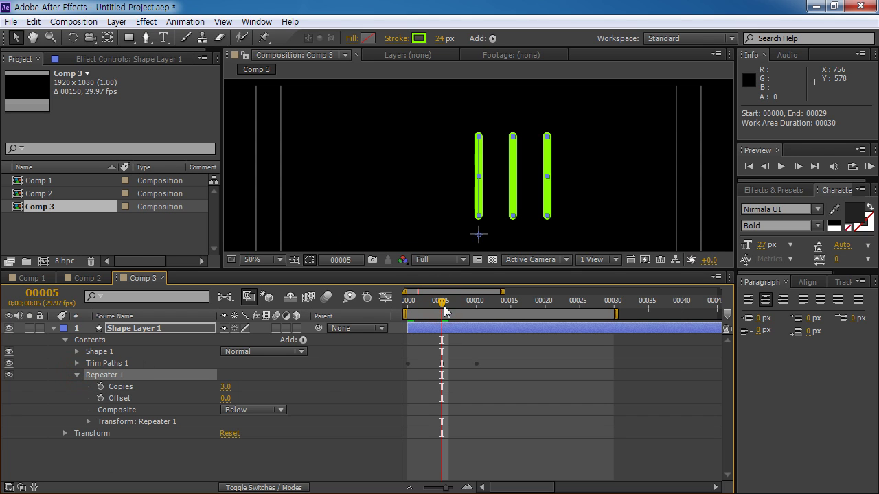
left_click(118, 423)
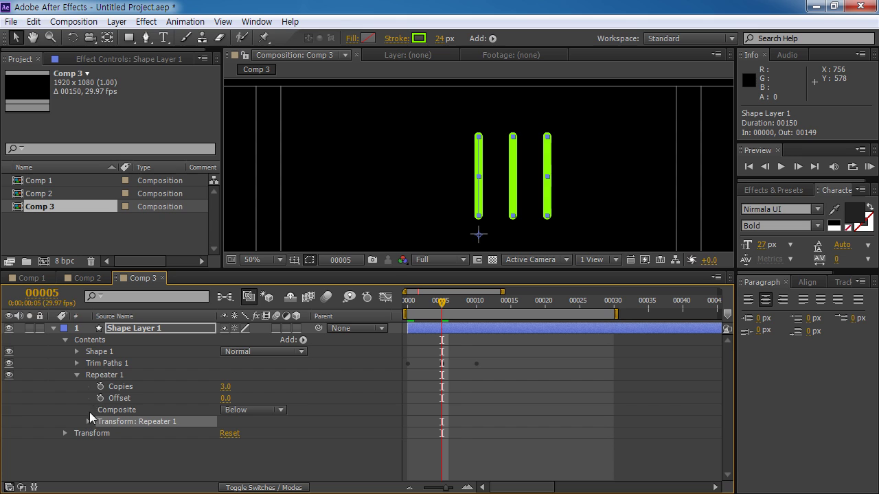
left_click(224, 389)
type("8")
key("Return")
left_click(121, 421)
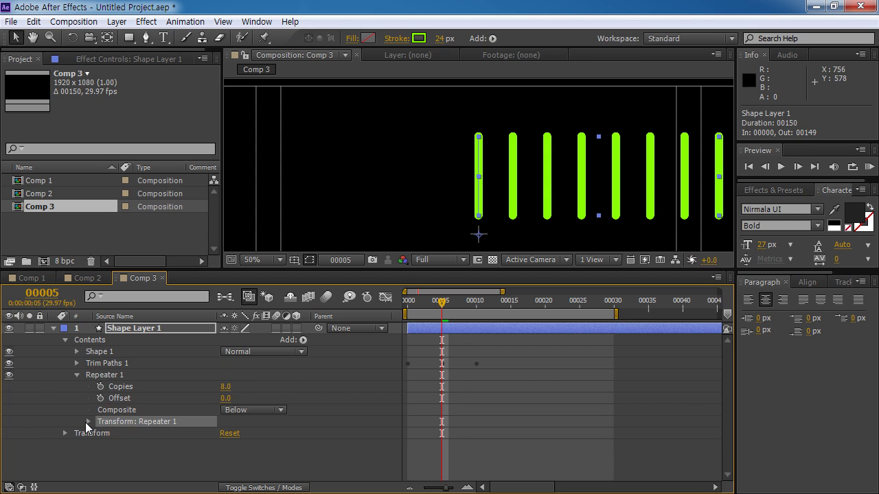
- Set the Repeater's transform Position to 0, 0 and its Rotation to 45° to arrange the lines radially
left_click(88, 422)
scroll(145, 432, "down", 1)
left_click(227, 417)
type("0")
key("Return")
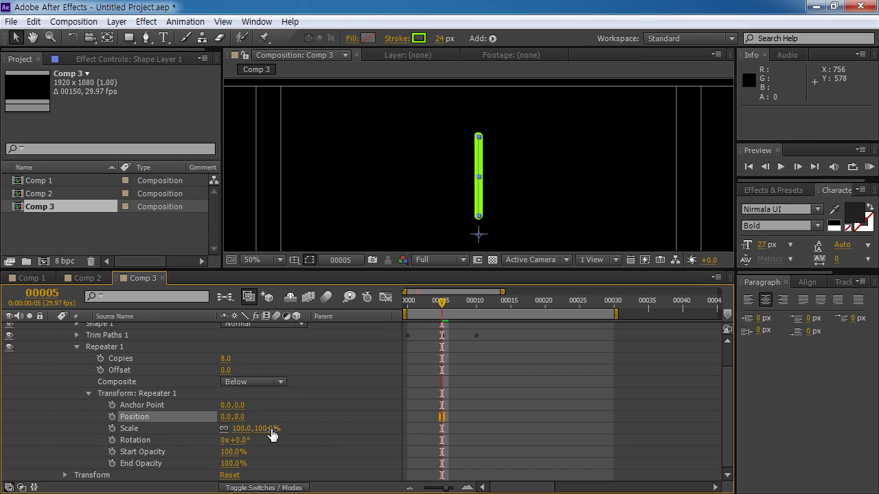
type("45")
key("Return")
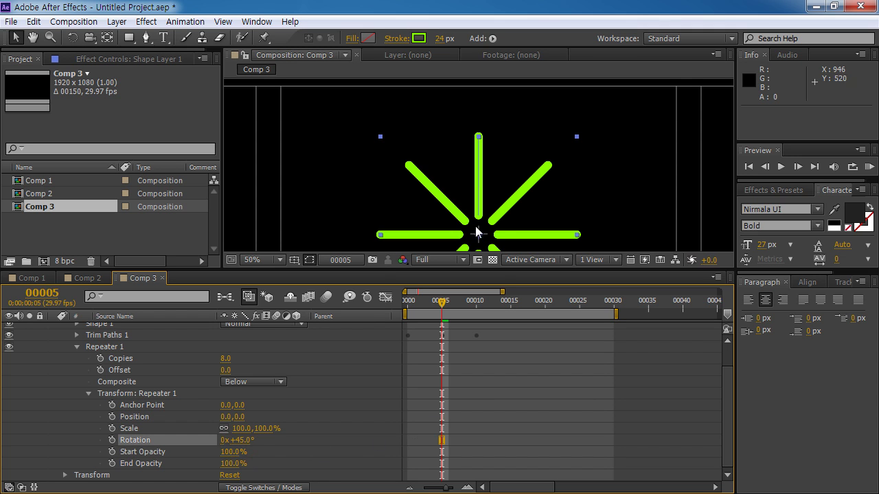
- Enlarge the composition view and preview the radial line burst over the work area
left_click_drag(394, 268, 394, 358)
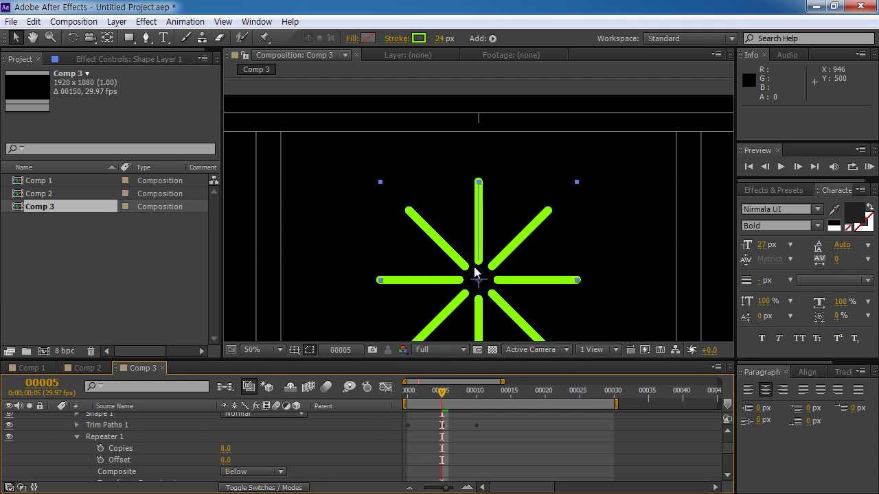
key("KP_0")
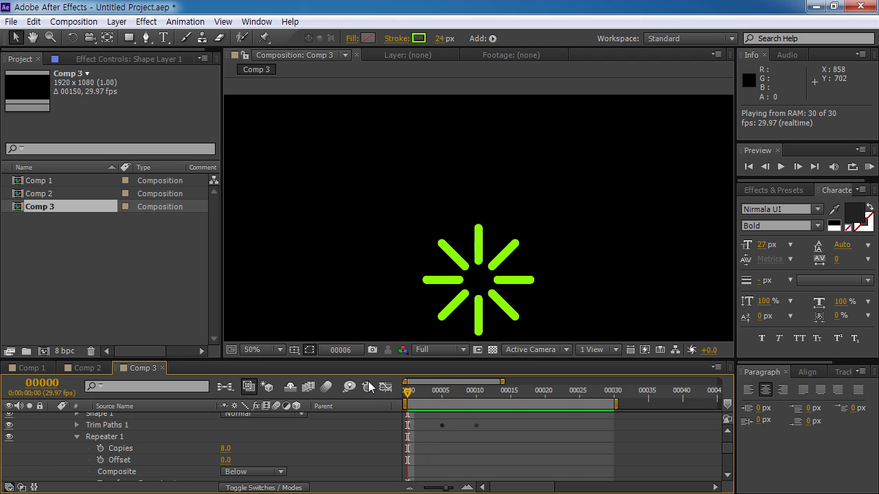
key("space")
- Move Shape Layer 1's second End keyframe to frame 7 and first Start keyframe to frame 4, then preview the burst
scroll(467, 430, "up", 1)
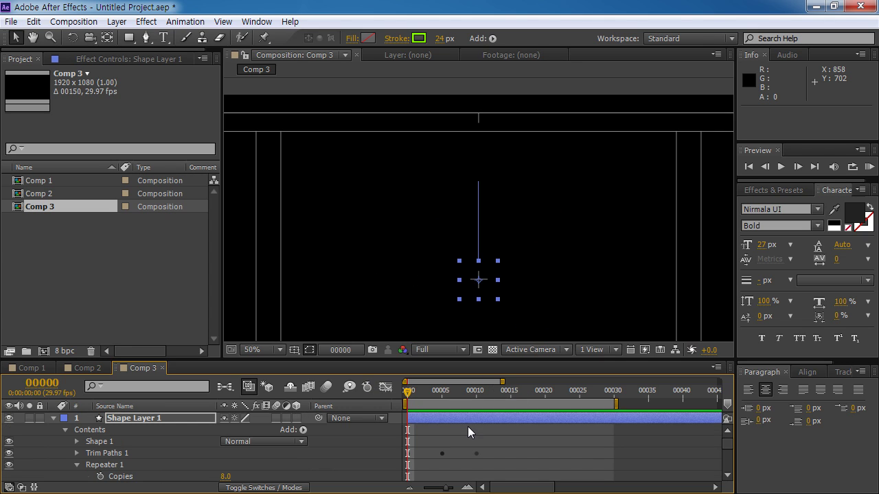
left_click(133, 418)
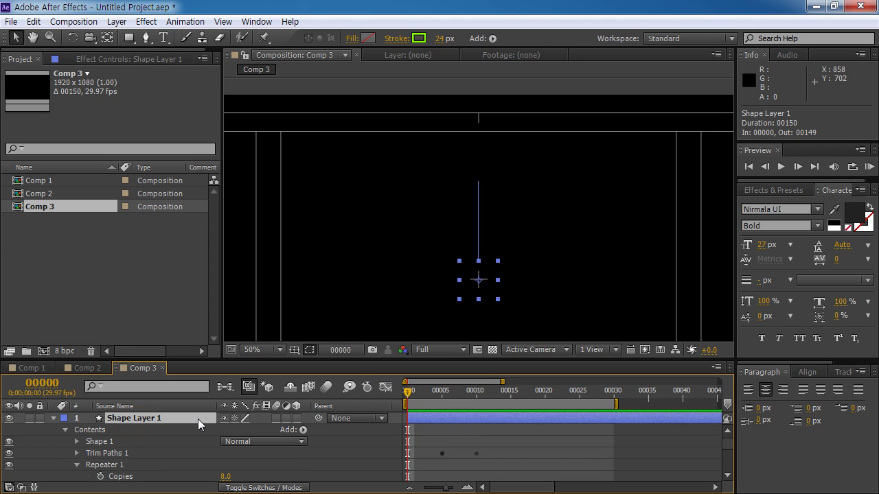
key("u")
mouse_move(441, 443)
left_mouse_down()
mouse_move(454, 437)
mouse_move(432, 433)
left_mouse_up()
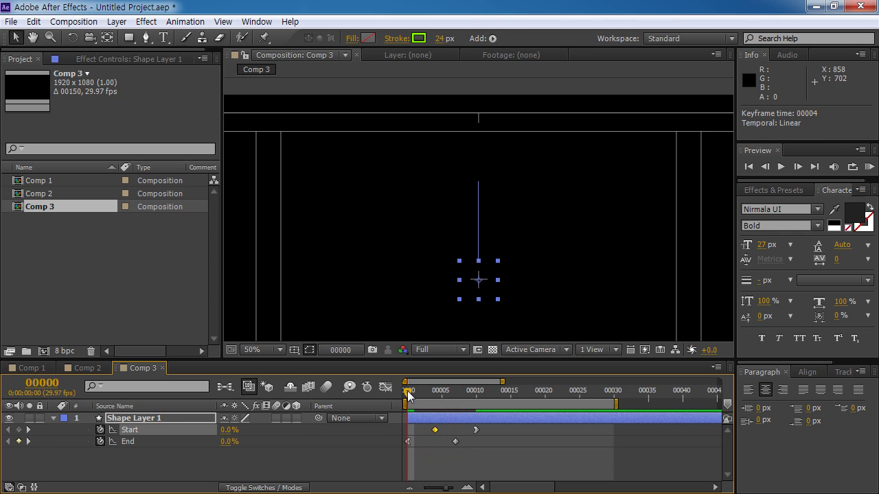
key("space")
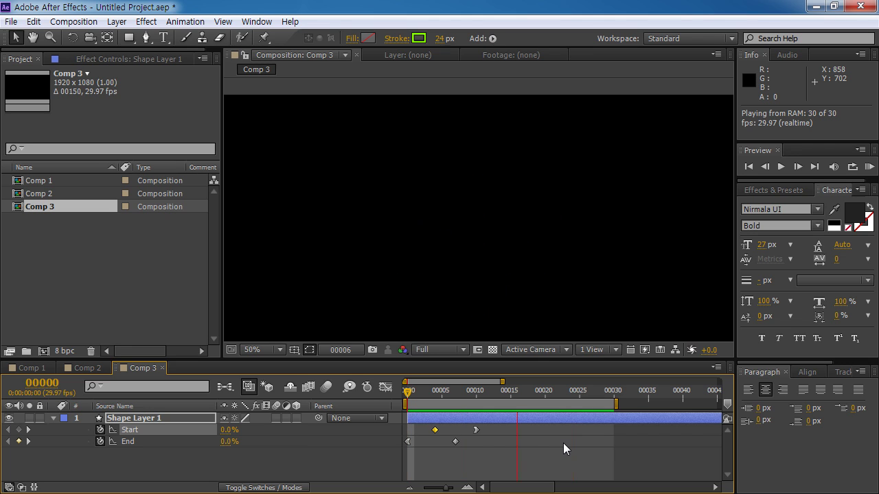
key("space")
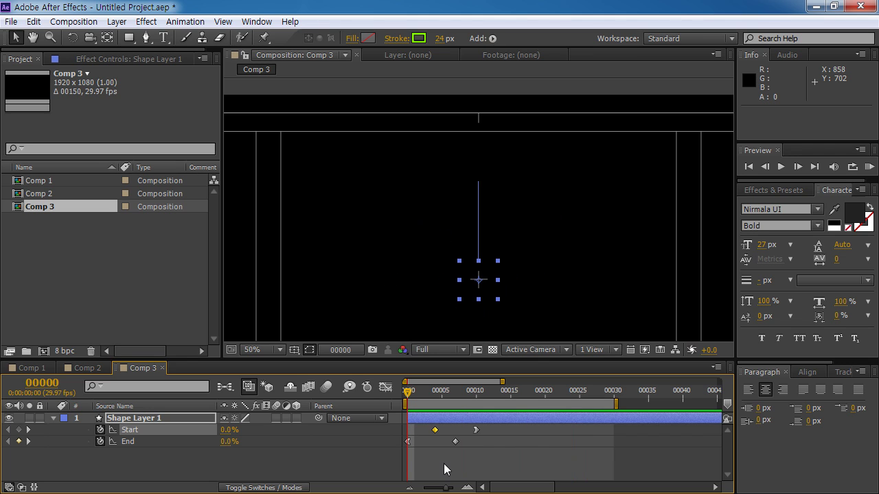
- Collapse and deselect Shape Layer 1, then create a new comp-sized ellipse shape layer with the Ellipse tool
left_click(55, 418)
left_click(126, 418)
left_click(180, 449)
mouse_move(412, 390)
left_mouse_down()
mouse_move(455, 400)
mouse_move(400, 396)
mouse_move(436, 403)
mouse_move(405, 402)
left_mouse_up()
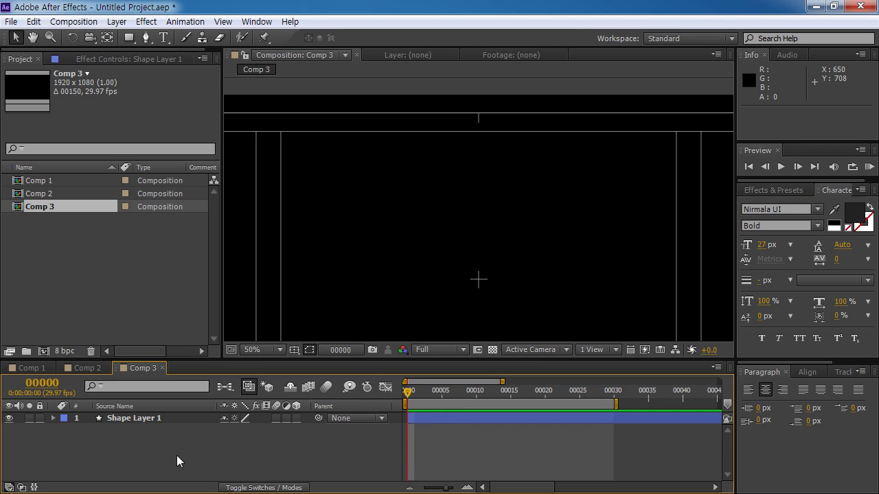
left_click(132, 41)
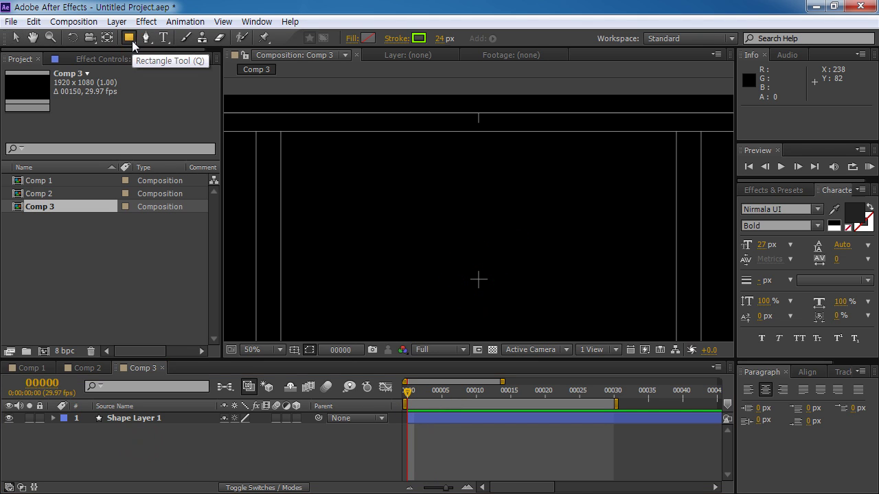
left_click_drag(128, 39, 180, 66)
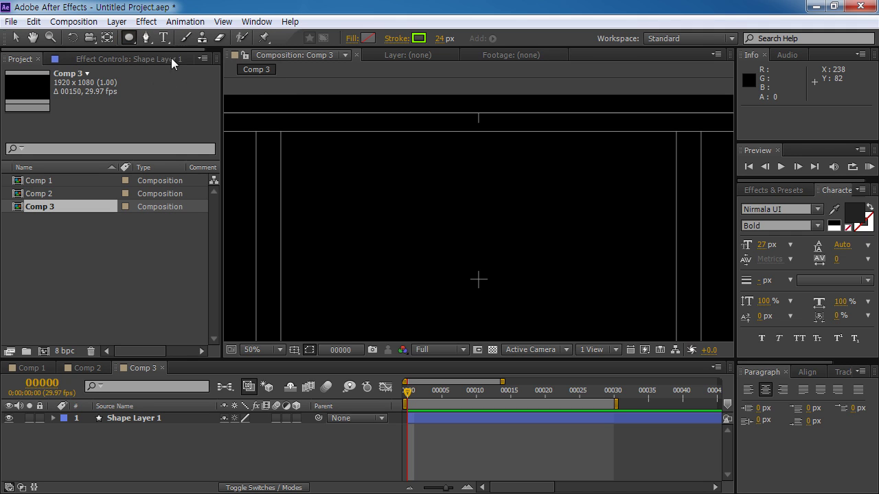
double_click(128, 38)
key("v")
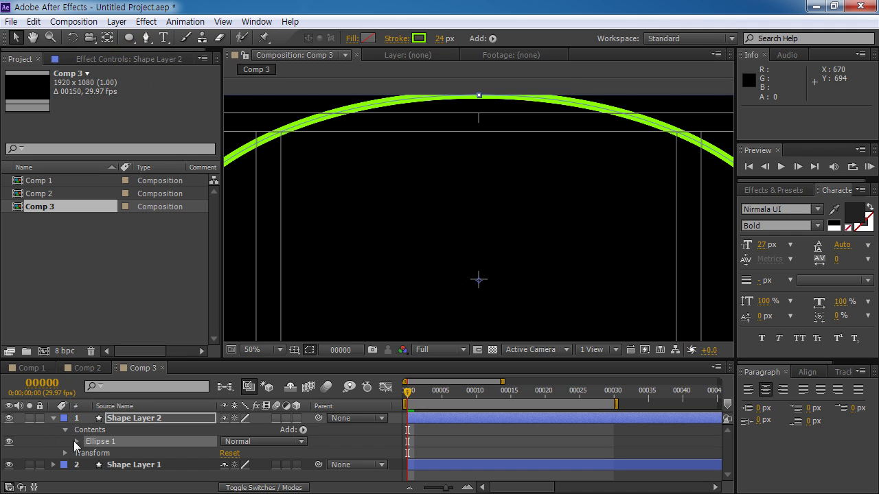
- Unlink the Size dimensions of the new layer's Ellipse Path 1 and set them to 200 by 200
left_click(77, 442)
left_click_drag(181, 358, 182, 239)
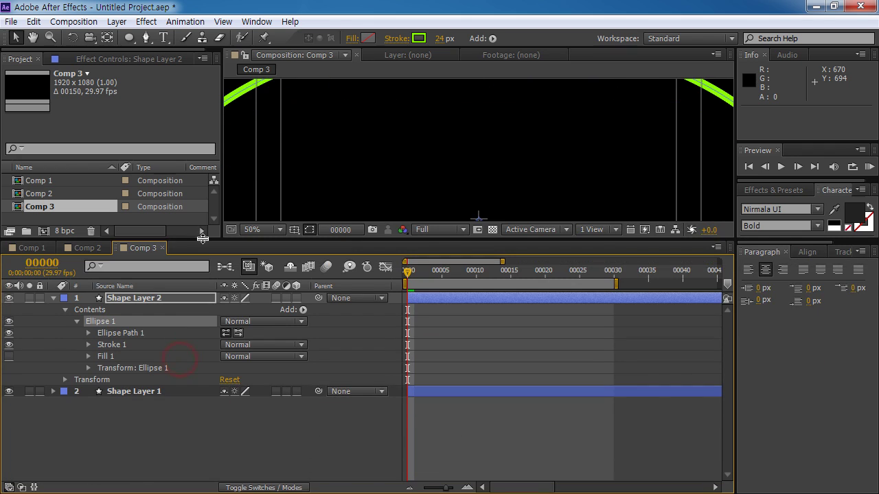
left_click(127, 336)
left_click(88, 333)
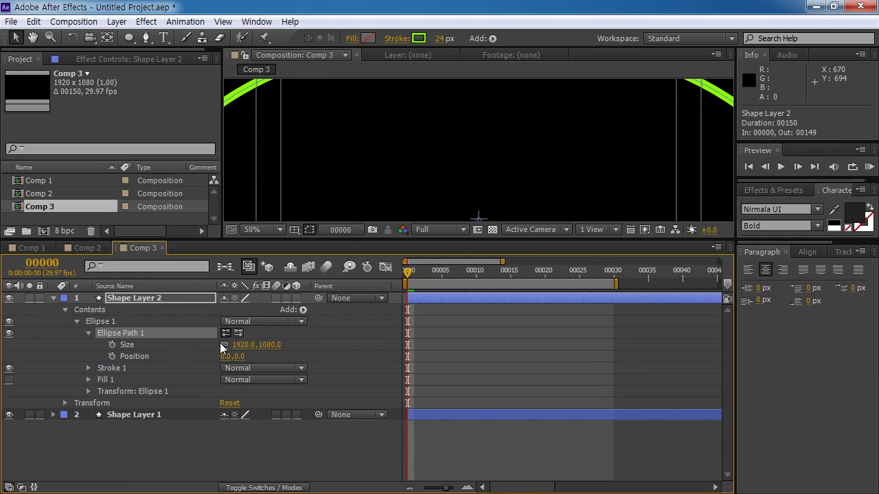
left_click(242, 345)
type("200")
key("Tab")
type("200")
key("Return")
- Check the circle at frame 12 and set its Ellipse Path Size to 250 by 250
left_click(456, 273)
left_click_drag(408, 345, 455, 345)
left_click_drag(455, 280, 487, 285)
left_click(244, 345)
type("250")
key("Tab")
type("25")
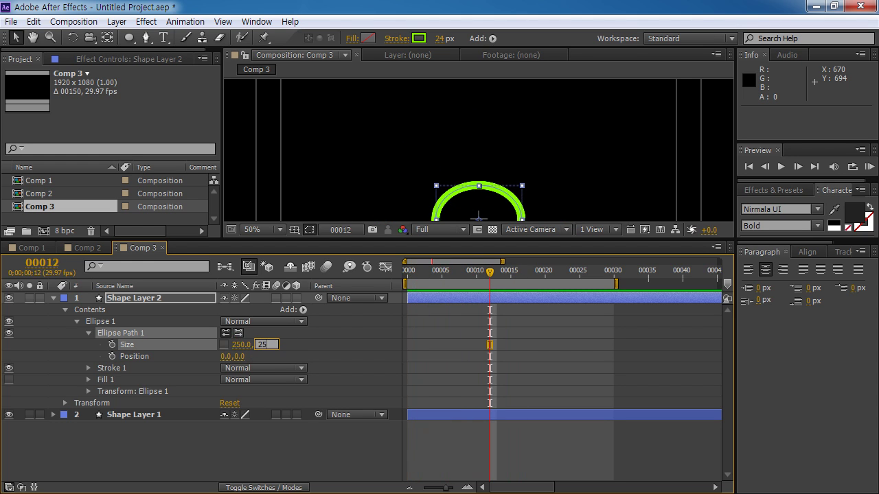
key("Return")
- Add a keyframe at frame 10 for the circle's Ellipse Path Size, with the whole circle in view
left_click(41, 263)
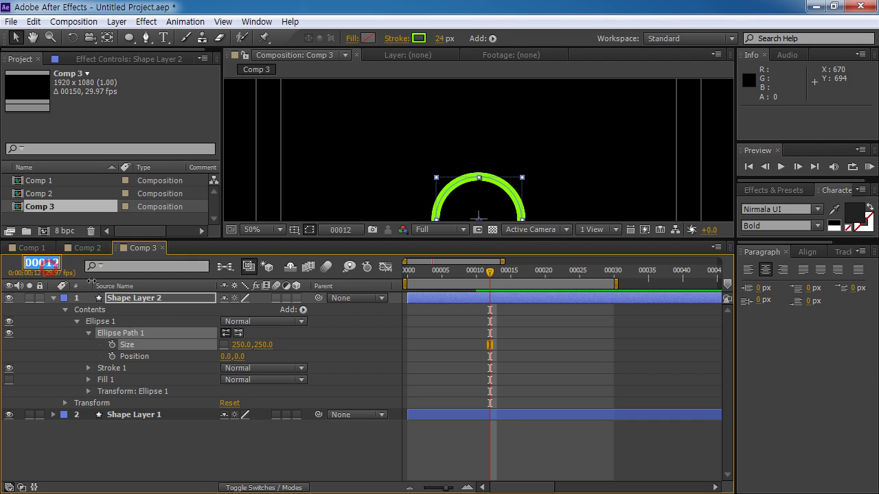
type("10")
key("Return")
left_click_drag(373, 242, 372, 305)
scroll(457, 152, "down", 4)
scroll(487, 241, "up", 2)
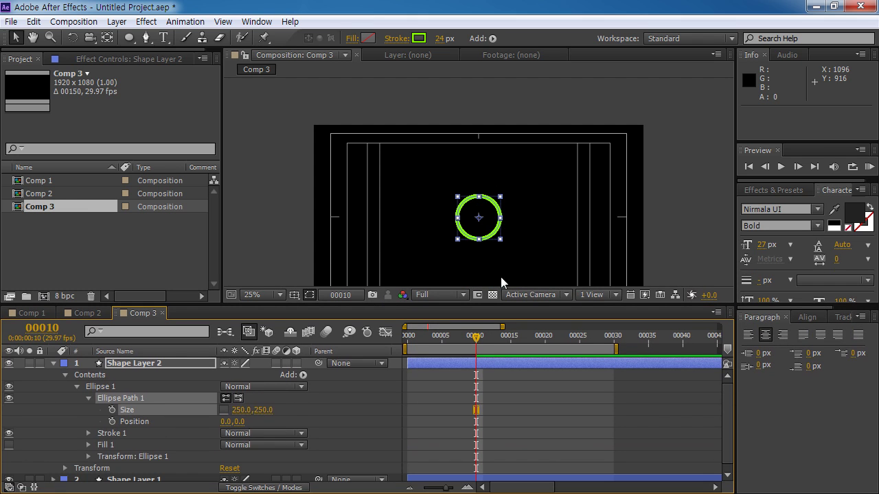
left_click(112, 410)
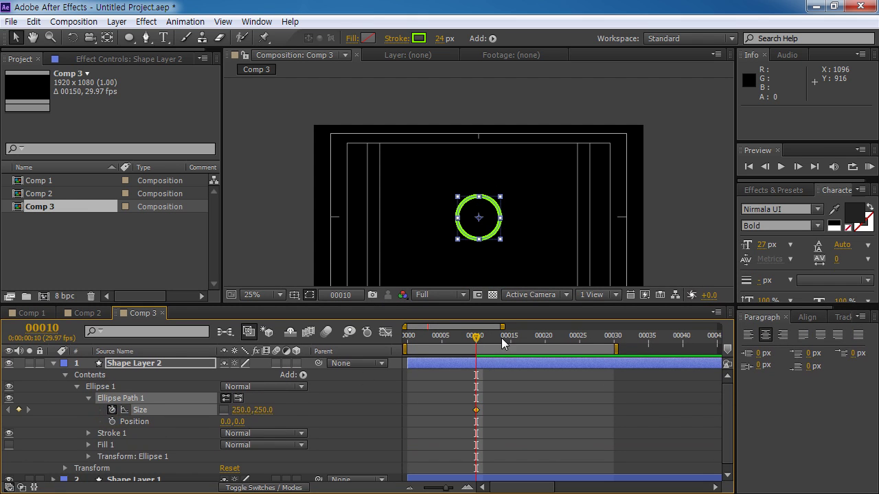
- Keyframe the circle's Size at 0, 0 on frame 0 and preview it growing together with the line burst
left_click_drag(474, 341, 362, 337)
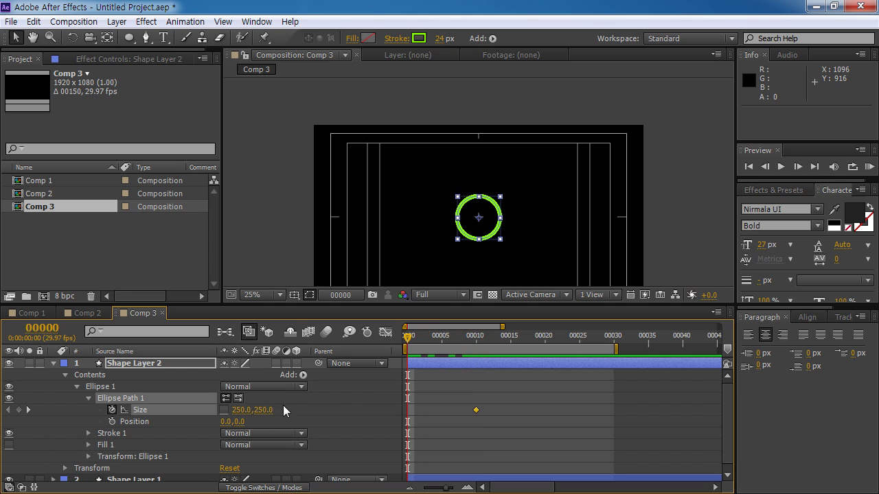
left_click(236, 411)
type("0")
left_click(276, 423)
key("Return")
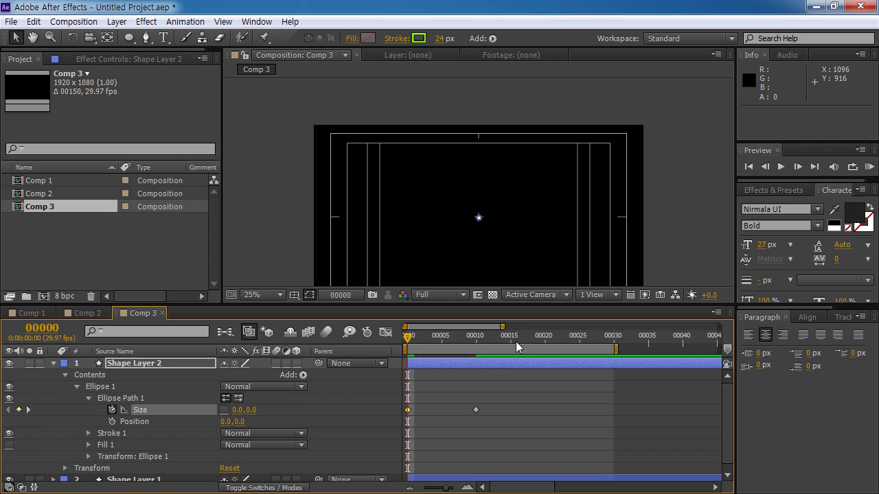
key("KP_0")
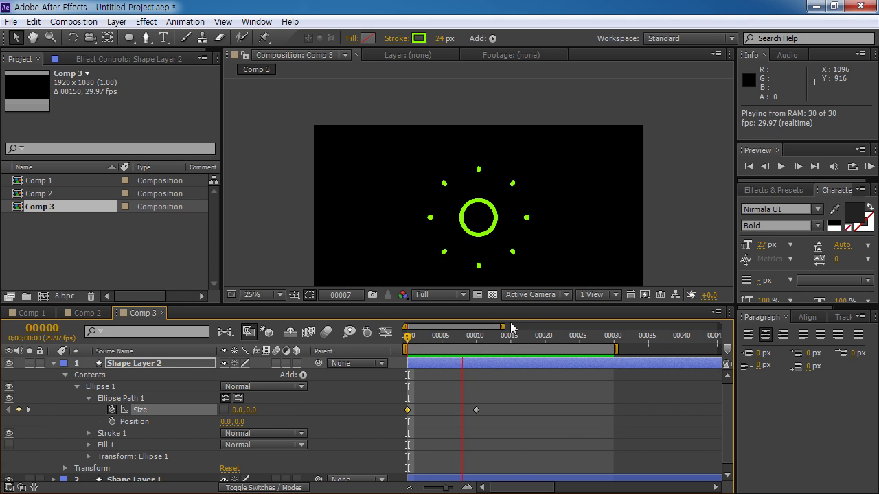
key("KP_0")
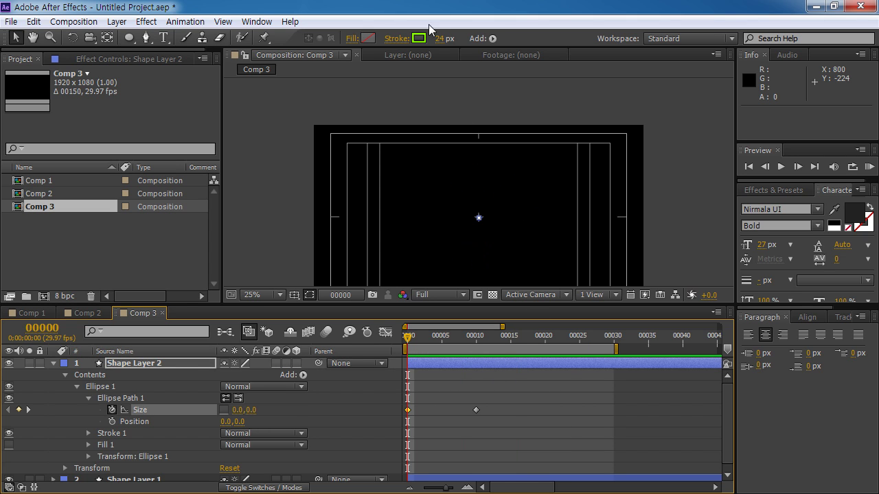
- Remove the circle's stroke, give it a solid green fill, and preview the result
left_click(399, 44)
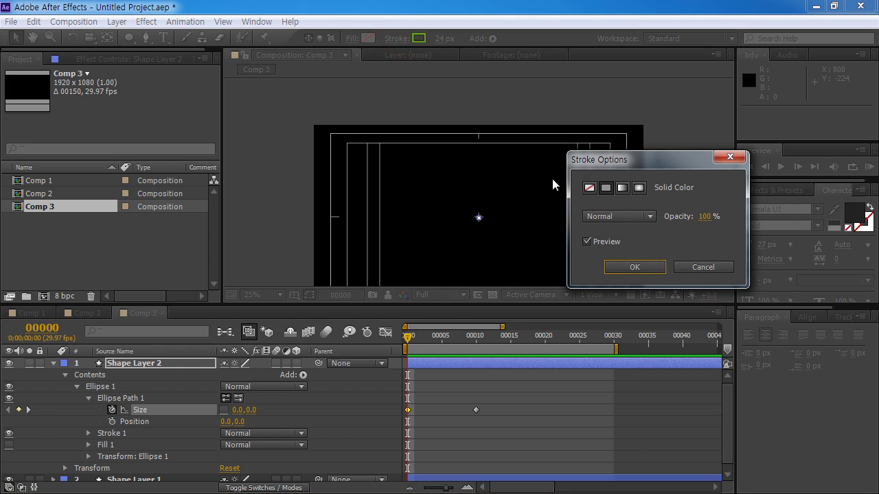
left_click(589, 188)
left_click(634, 267)
left_click(353, 39)
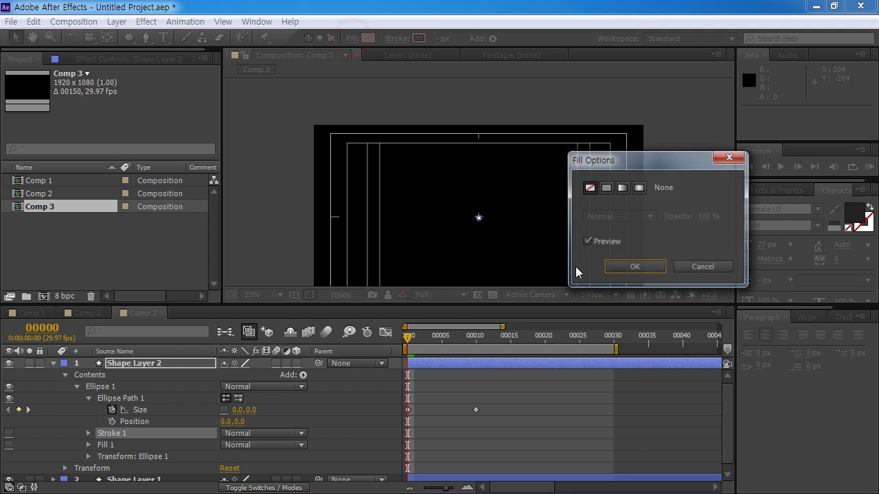
left_click(605, 187)
left_click(635, 267)
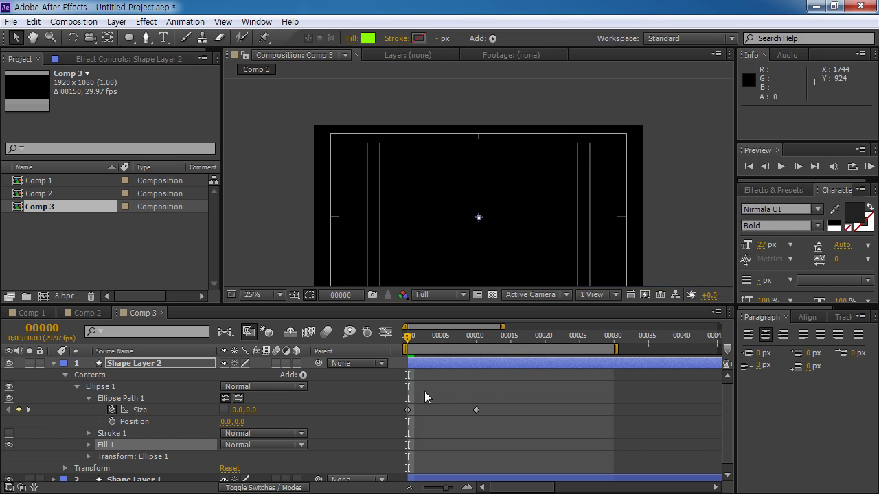
key("space")
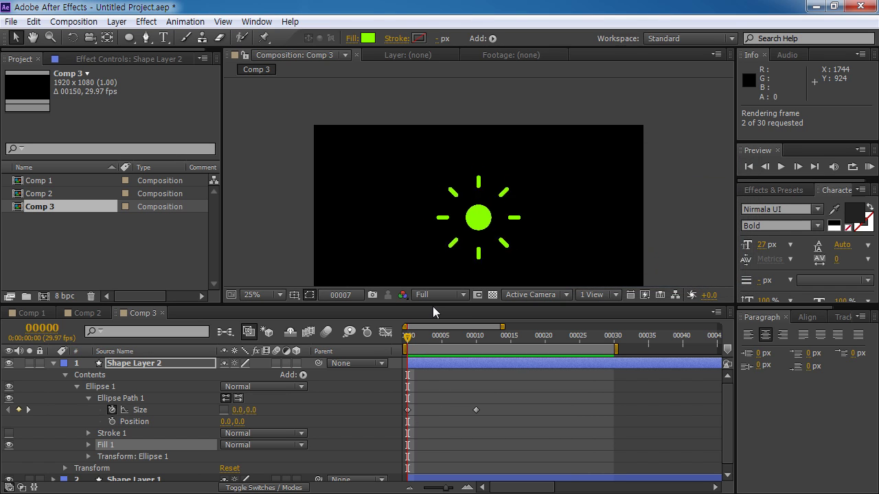
key("space")
- Solo the circle's layer, end the work area at frame 19, and preview the circle alone
left_click(28, 363)
left_click(541, 337)
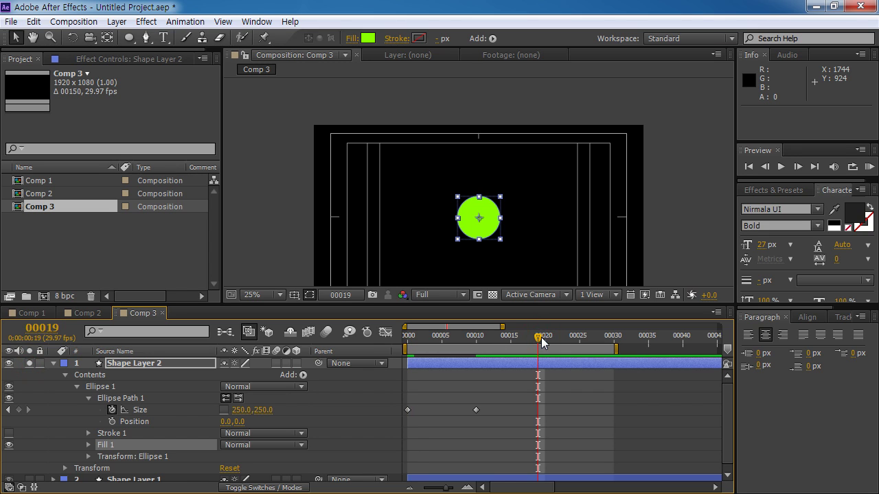
key("n")
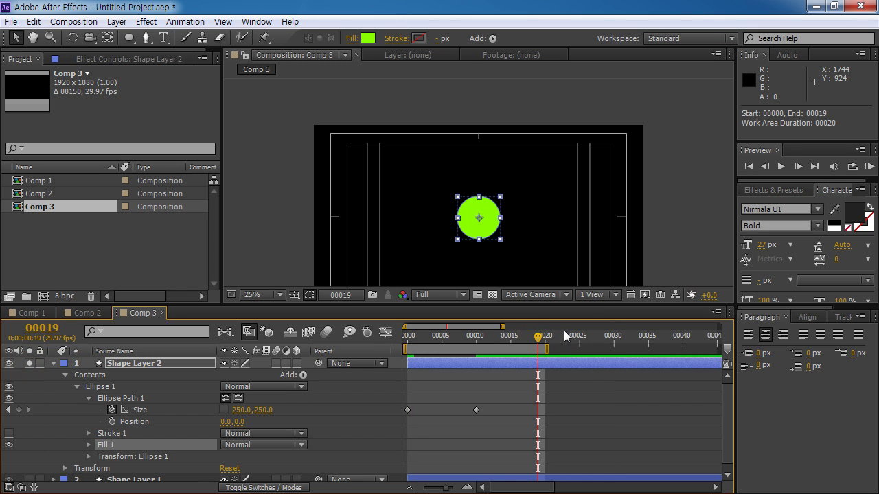
key("space")
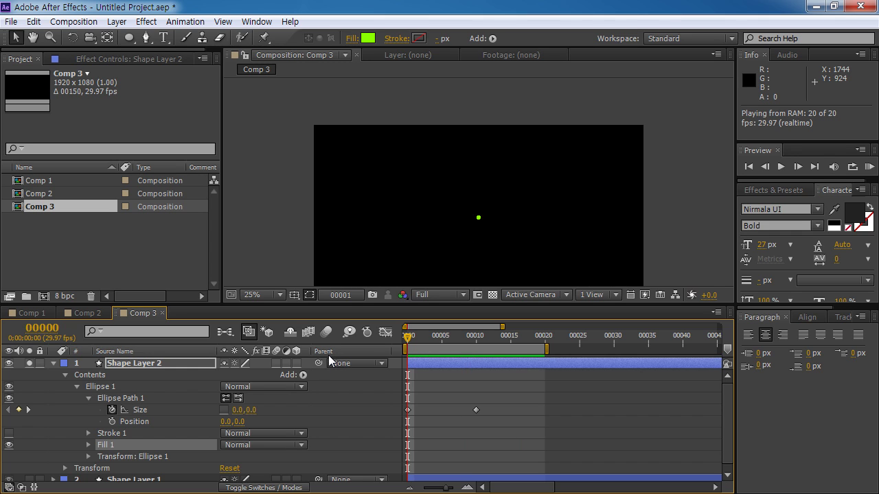
key("space")
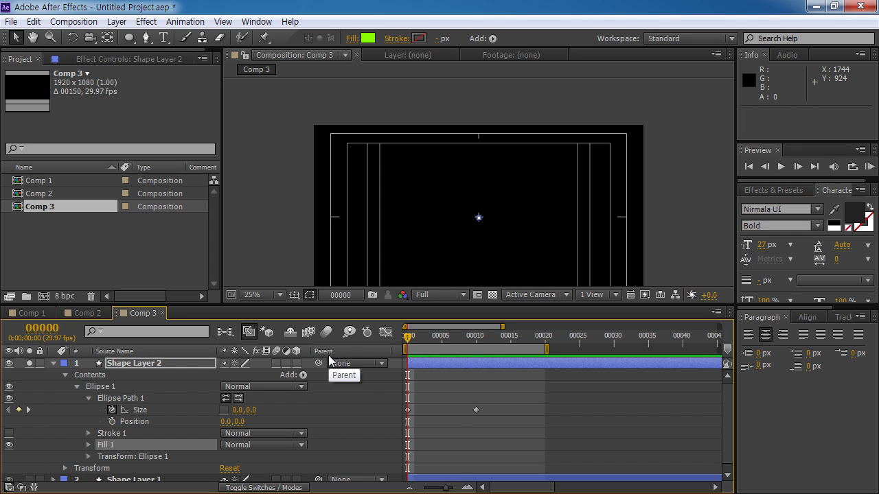
- Ease the circle's Size into its frame 10 keyframe by extending the X and Y incoming curve handles to frame 0, and preview the growth
left_click(476, 410)
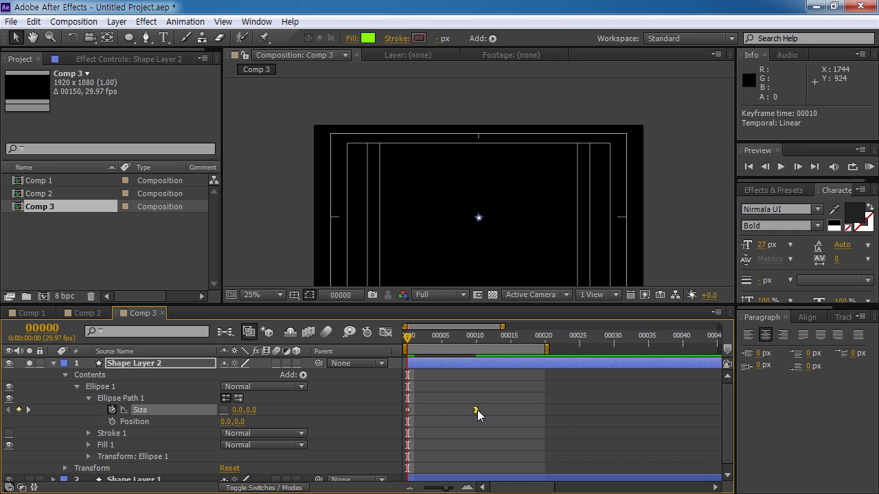
left_click(384, 334)
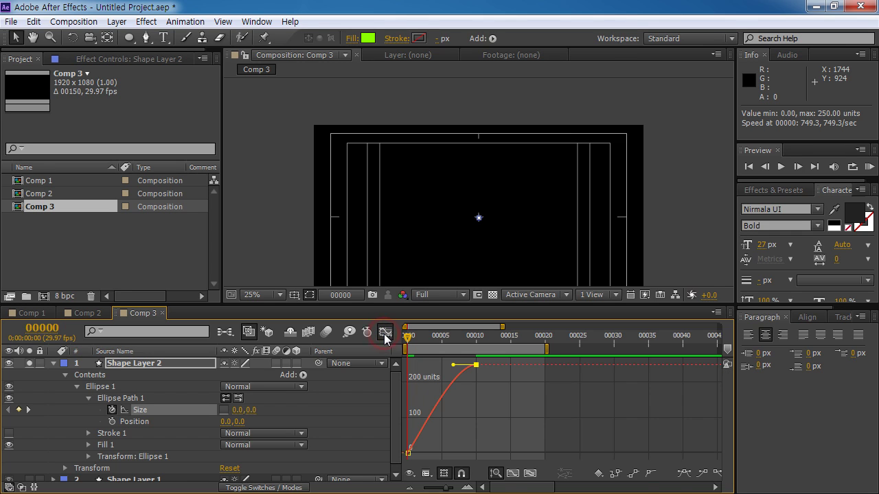
left_click_drag(452, 366, 407, 365)
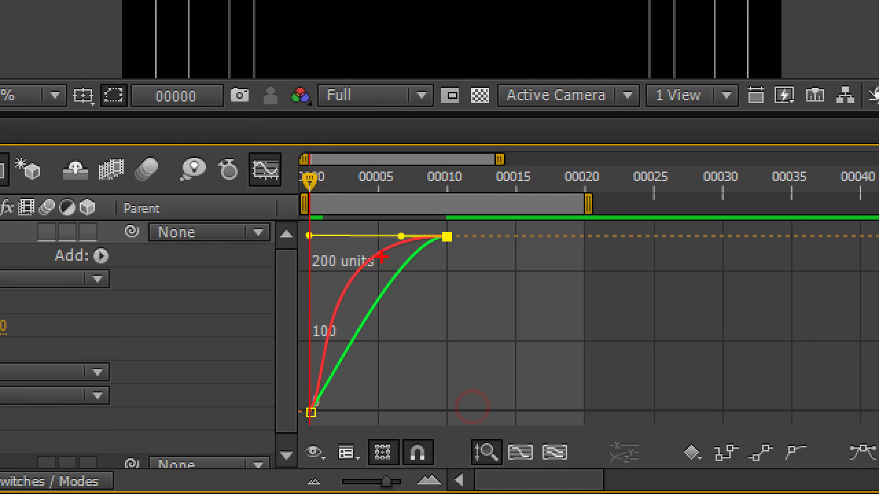
left_click_drag(372, 255, 445, 125)
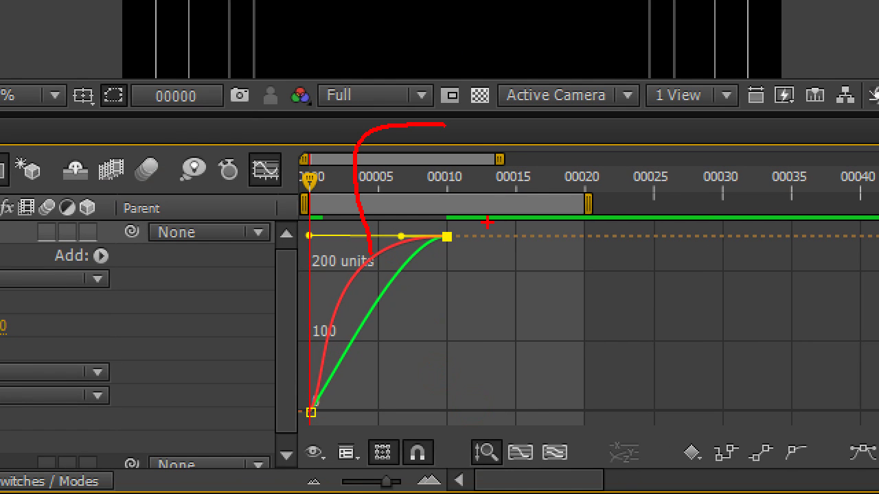
mouse_move(398, 282)
left_mouse_down()
mouse_move(484, 337)
mouse_move(592, 339)
left_mouse_up()
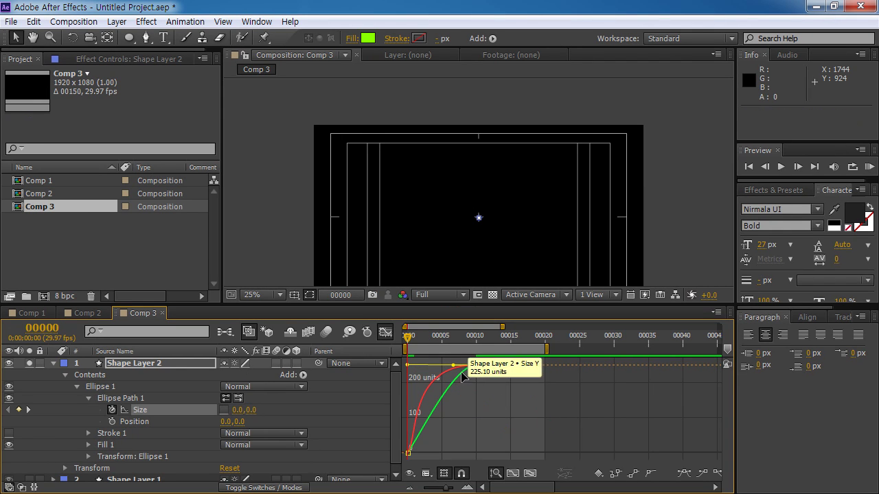
left_click_drag(452, 367, 408, 364)
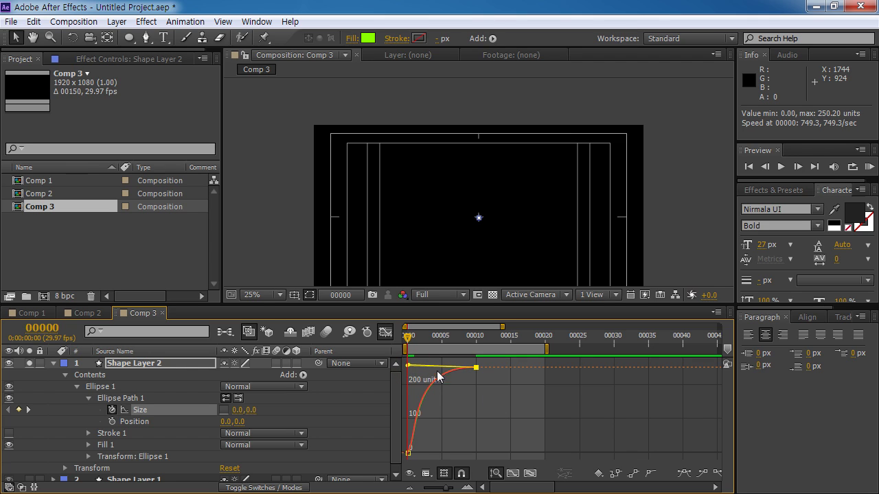
left_click(384, 333)
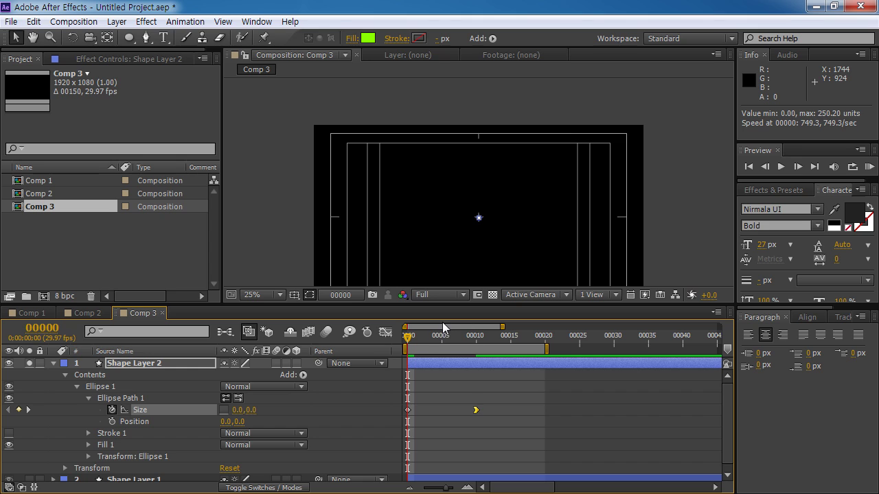
key("space")
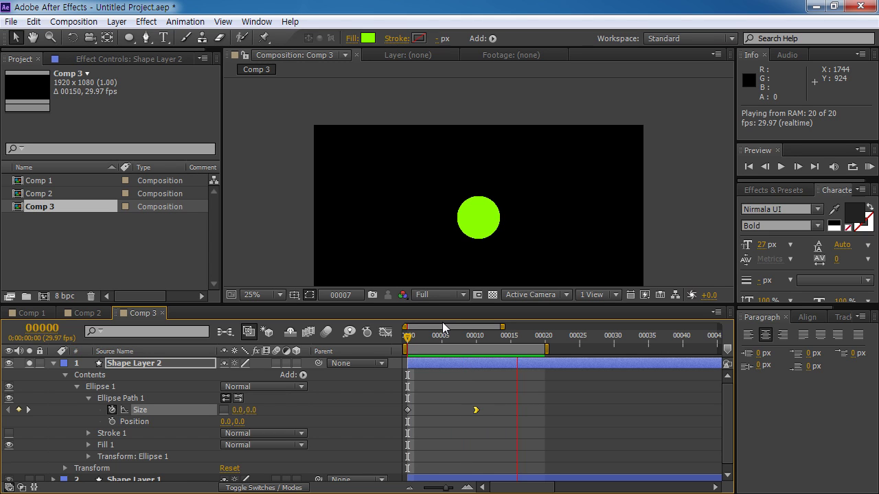
key("space")
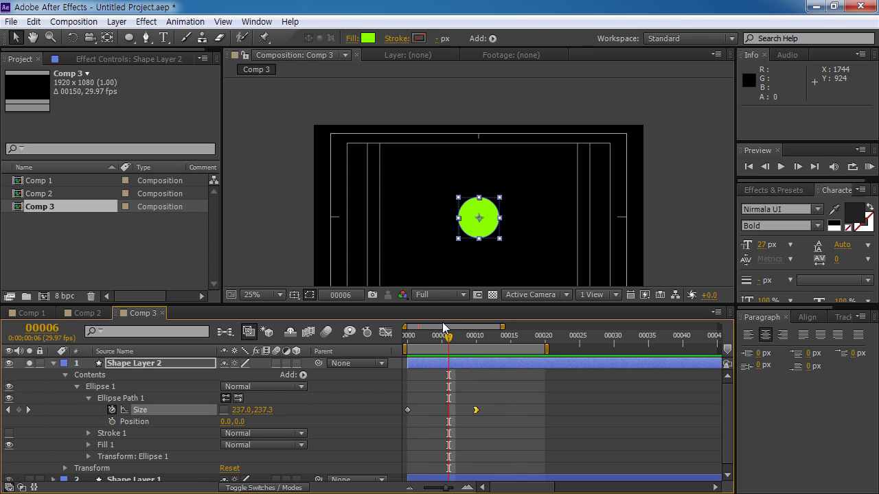
- Duplicate the Ellipse 1 group within Shape Layer 2
left_click(88, 384)
left_click(76, 385)
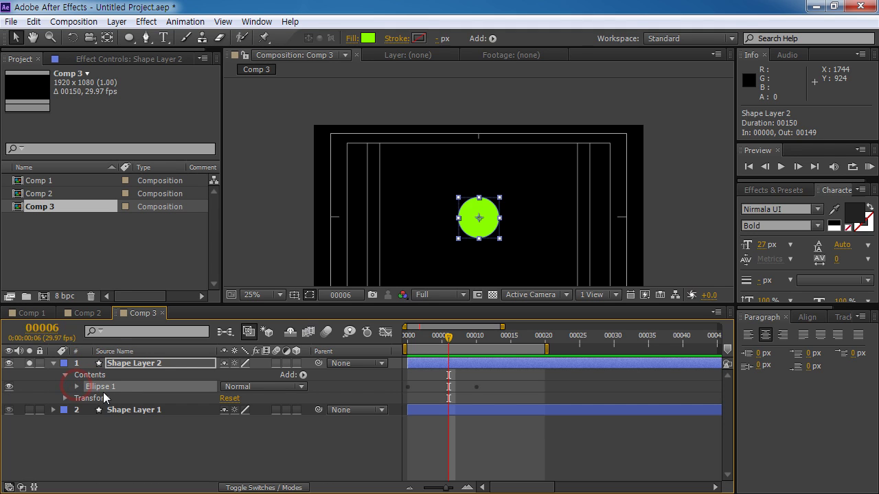
key("ctrl+d")
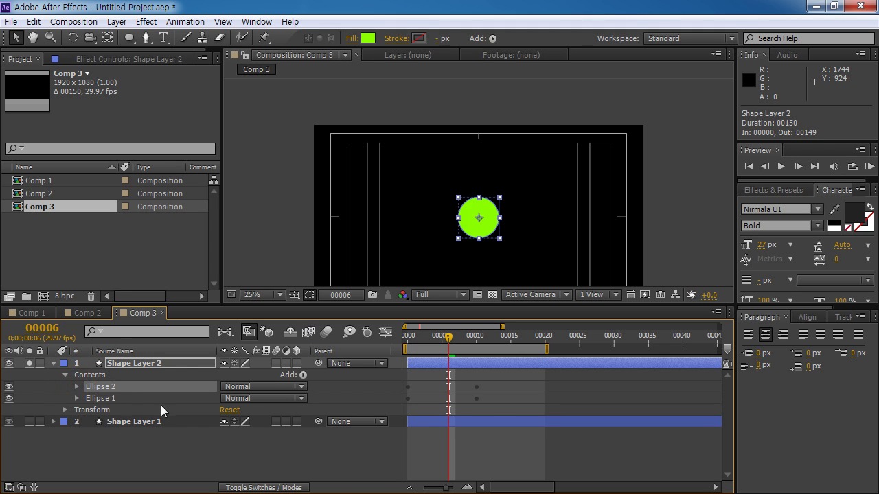
left_click(125, 397)
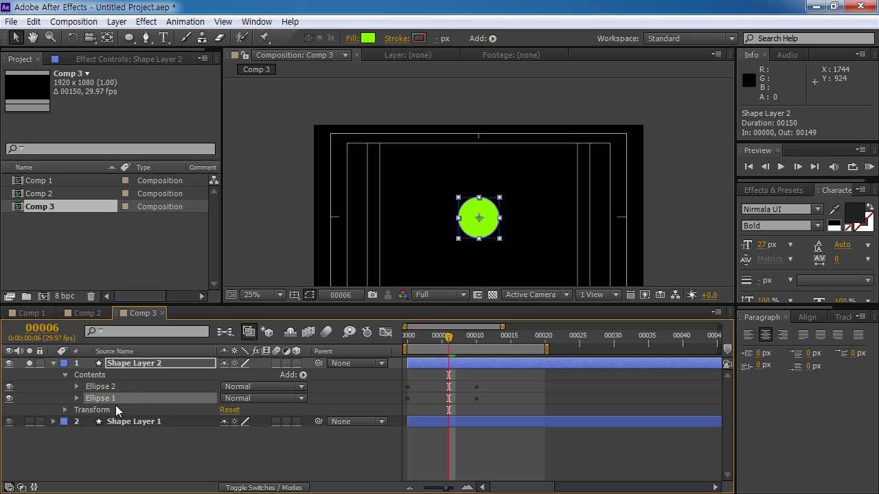
left_click(120, 388)
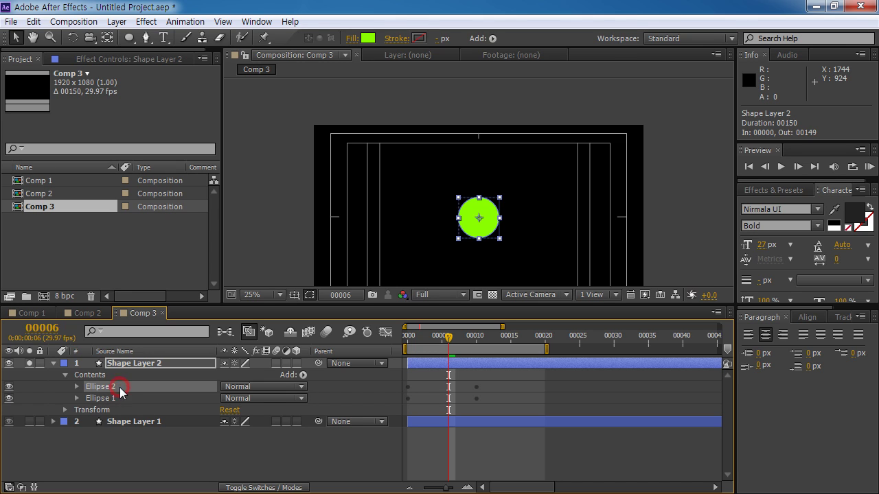
- Show the layer's keyframes, shift Ellipse 1's Size keyframes to frames 3 and 13, and check the offset up to frame 10
left_click(149, 365)
key("u")
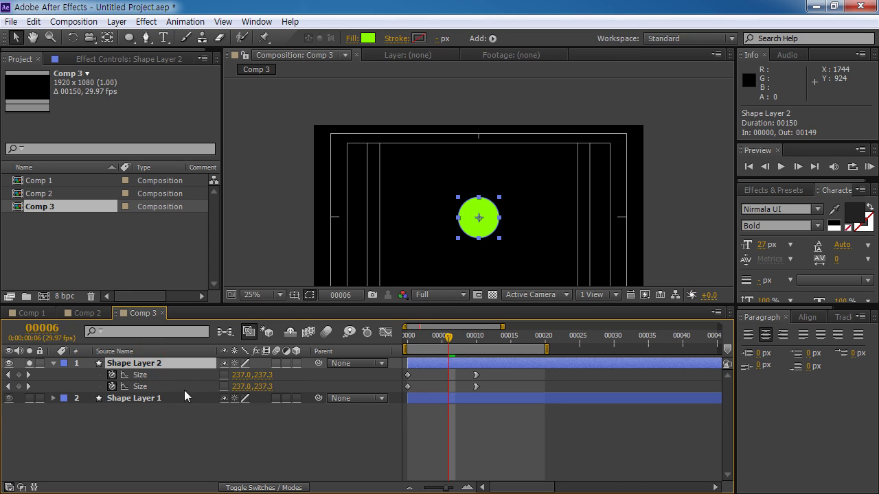
left_click(140, 387)
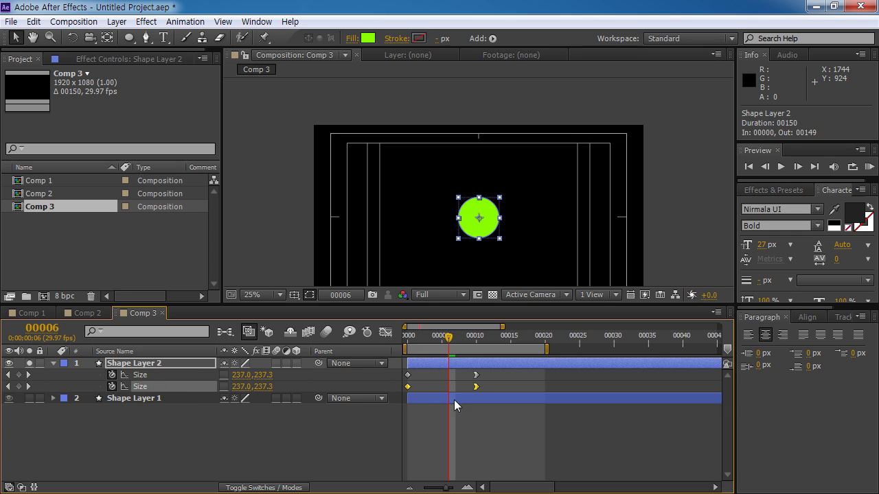
left_click_drag(409, 389, 429, 388)
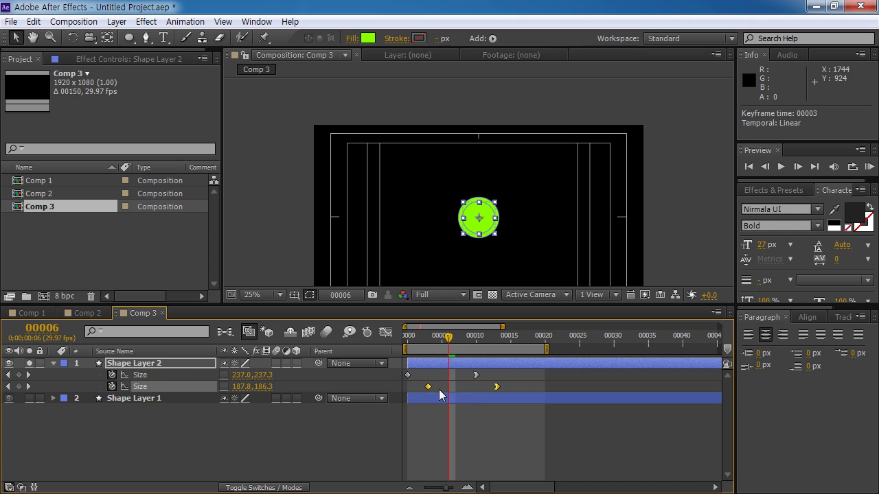
left_click_drag(446, 337, 449, 362)
left_click_drag(451, 339, 477, 344)
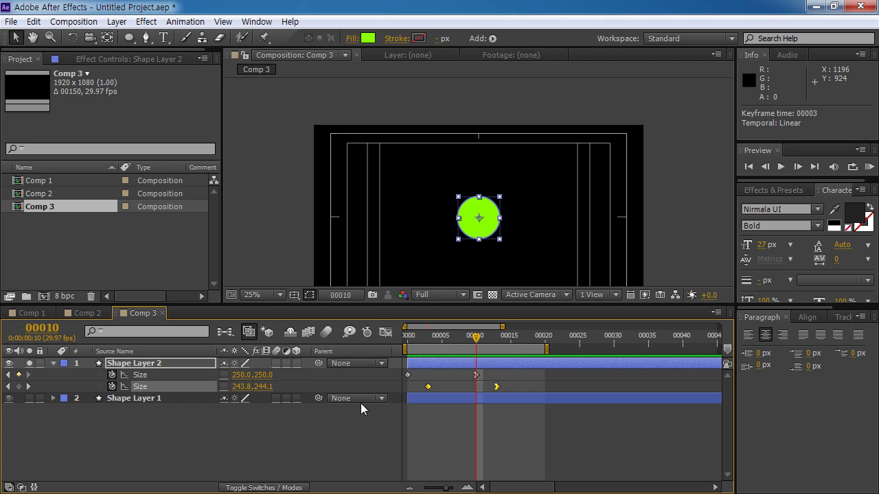
- Add Merge Paths to the Contents of Shape Layer 2, below both ellipse groups
left_click(52, 363)
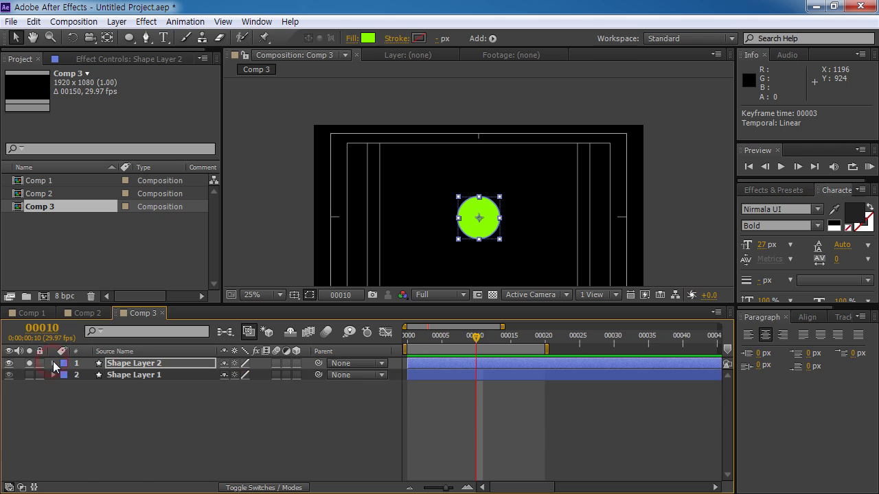
left_click(52, 363)
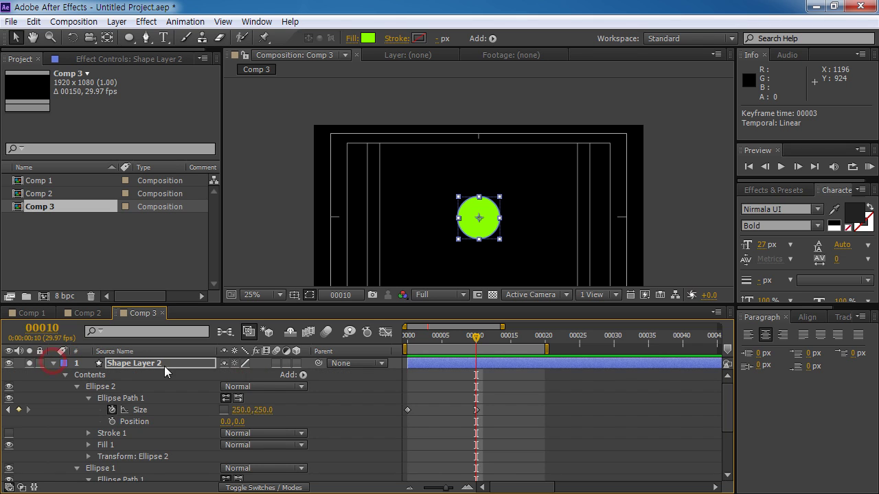
left_click(77, 387)
left_click(77, 398)
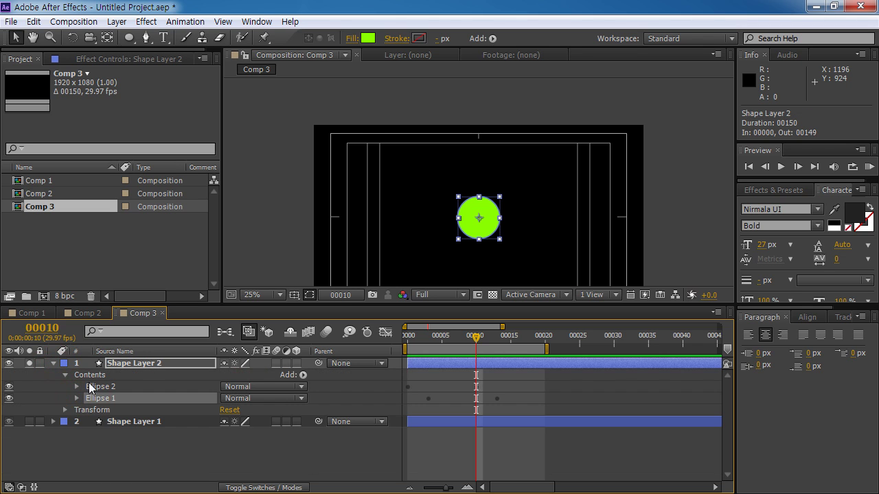
left_click(91, 376)
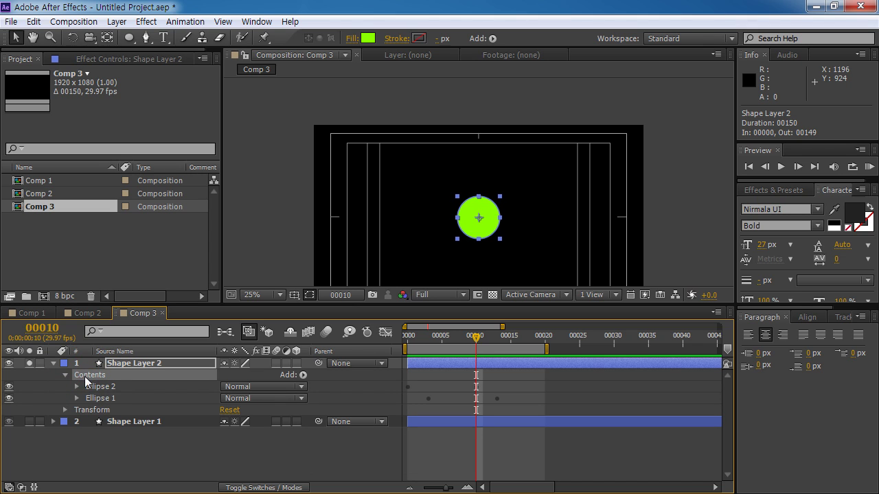
left_click(304, 375)
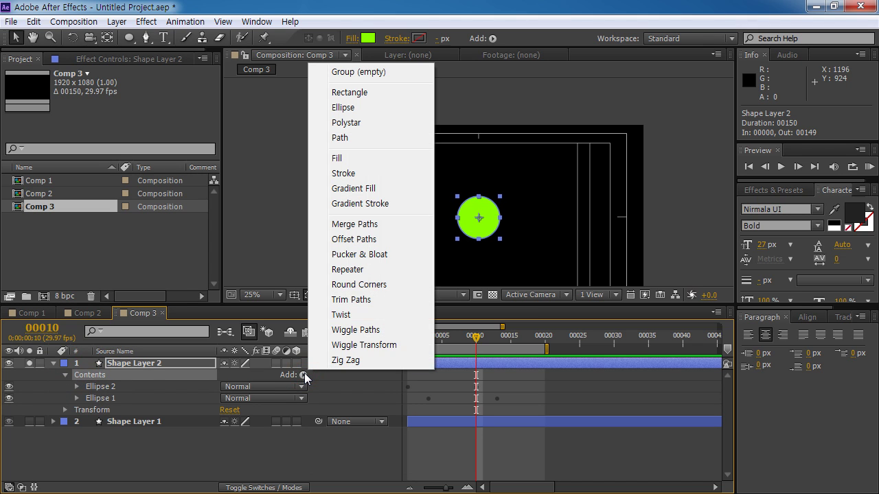
left_click(367, 225)
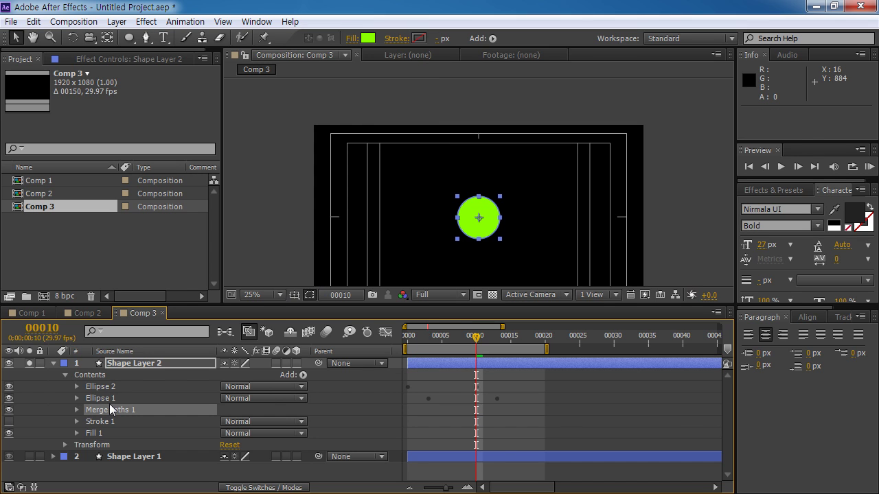
- Set the Merge Paths mode to Subtract and preview the animation from frame 0
left_click(76, 410)
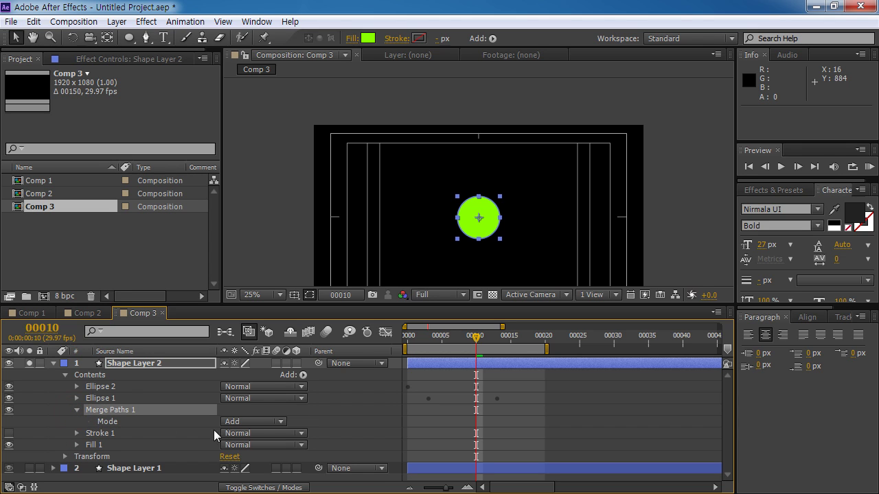
left_click(252, 422)
left_click(261, 382)
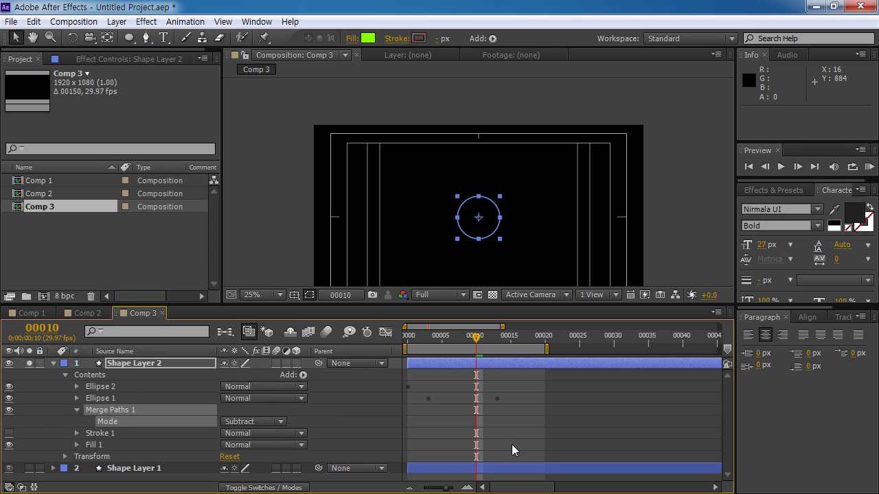
left_click_drag(479, 341, 365, 340)
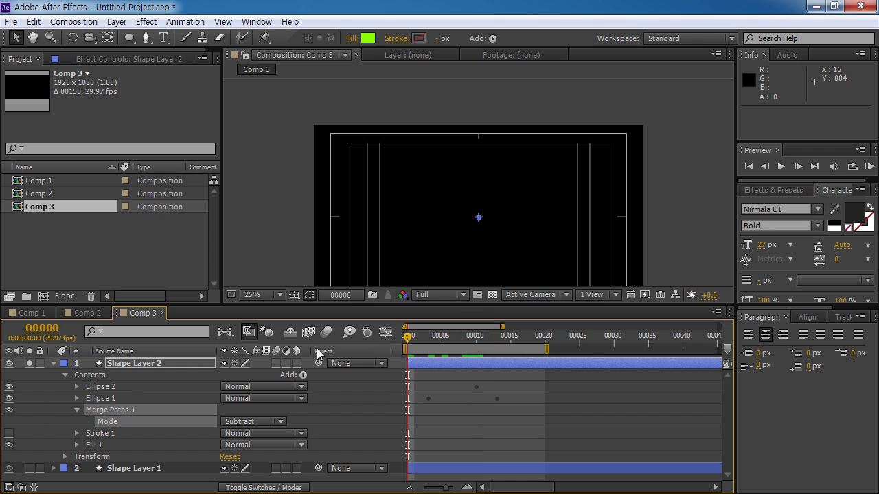
key("KP_0")
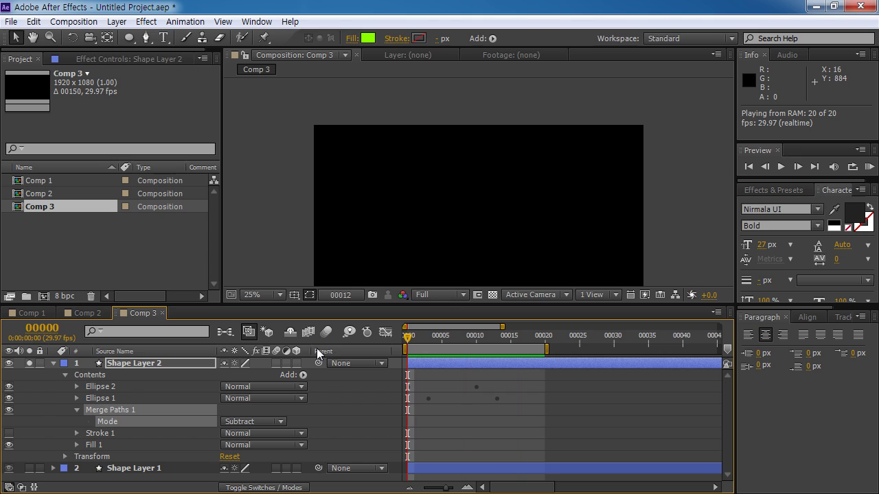
- Unsolo Shape Layer 2, shift it to start at frame 2, and preview the combined animation from frame 0
left_click(613, 425)
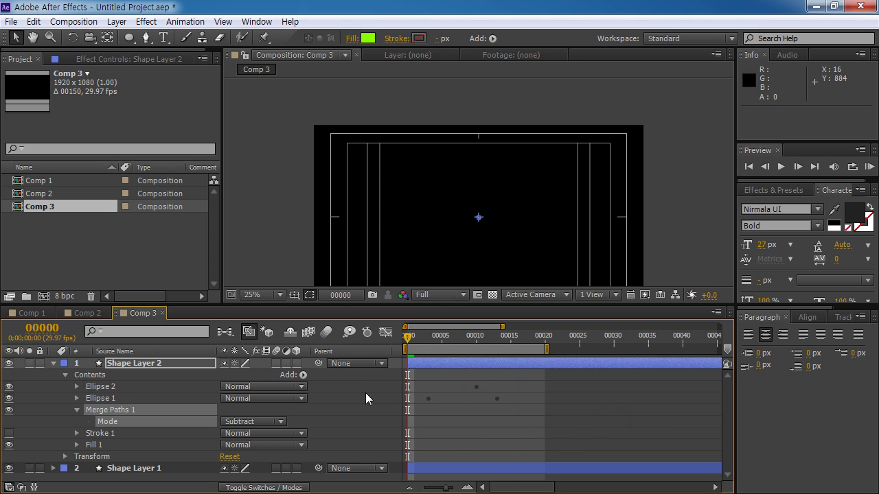
left_click(53, 363)
left_click_drag(418, 362, 428, 361)
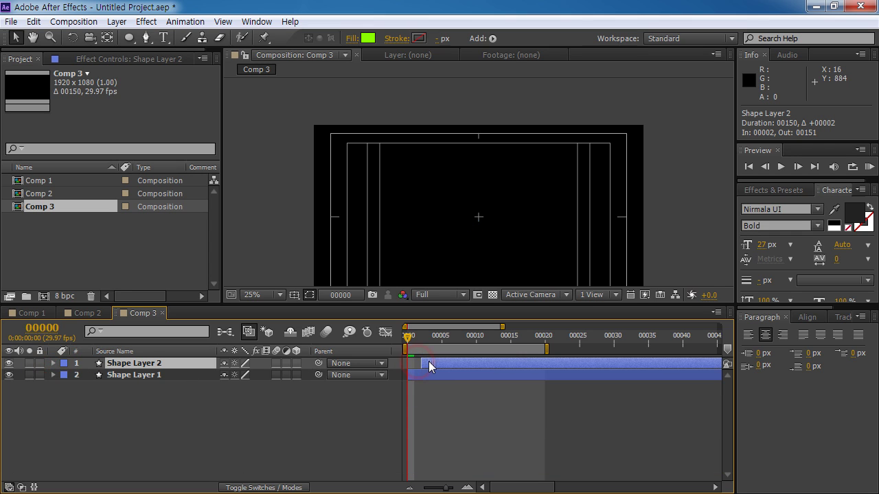
key("KP_0")
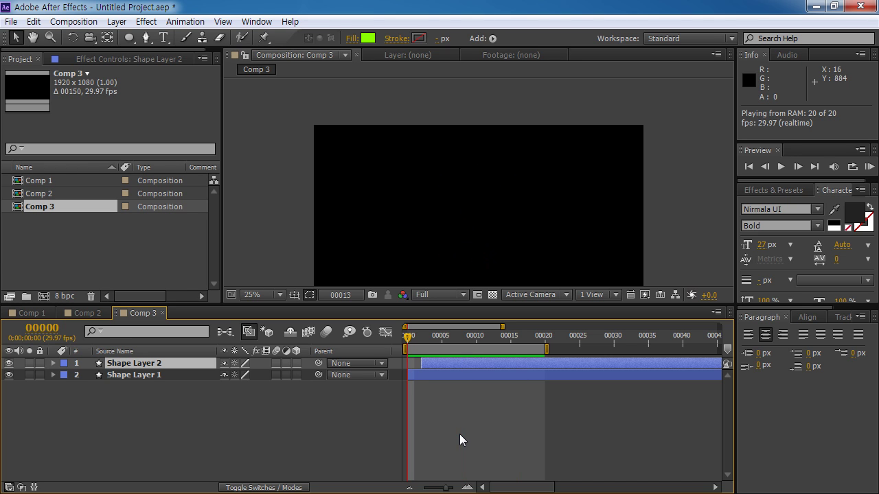
key("space")
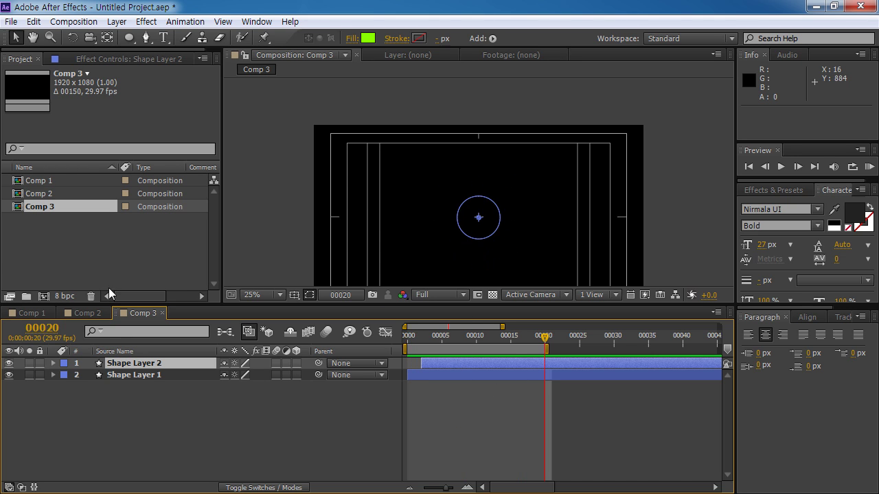
- Play the finished reference animation in Comp 1 for comparison and return to Comp 3
left_click(34, 311)
key("space")
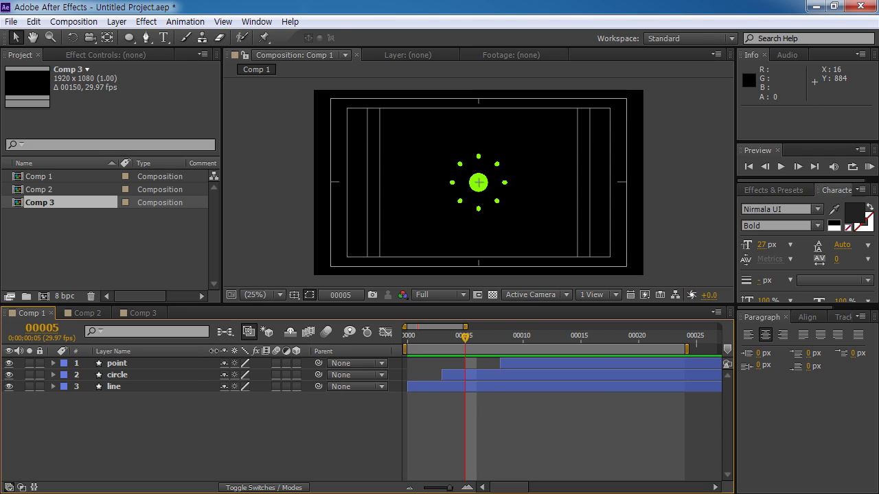
left_click(154, 313)
left_click(137, 420)
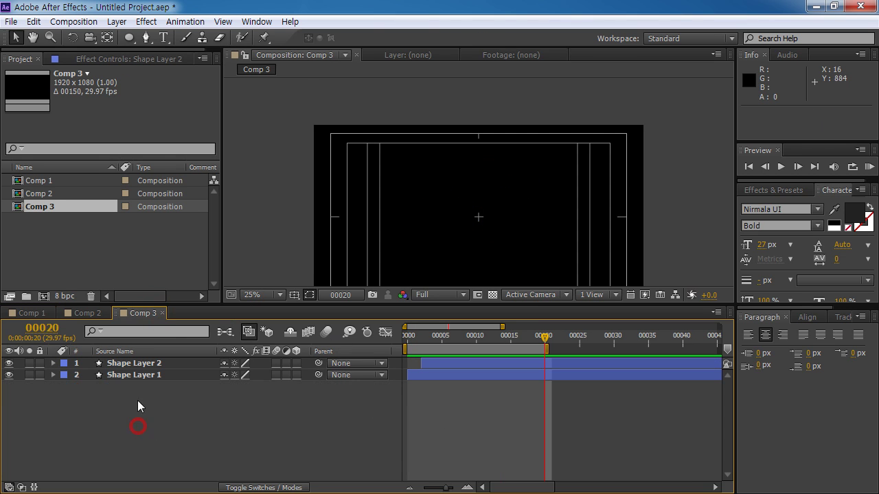
- Duplicate Shape Layer 1, place the copy at the top of the layer stack, and solo it
left_click(143, 375)
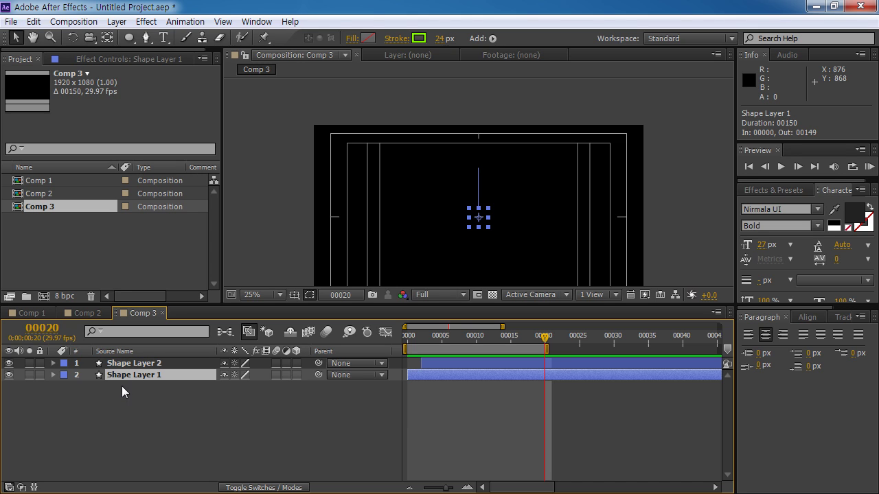
key("ctrl+d")
left_click_drag(126, 376, 130, 363)
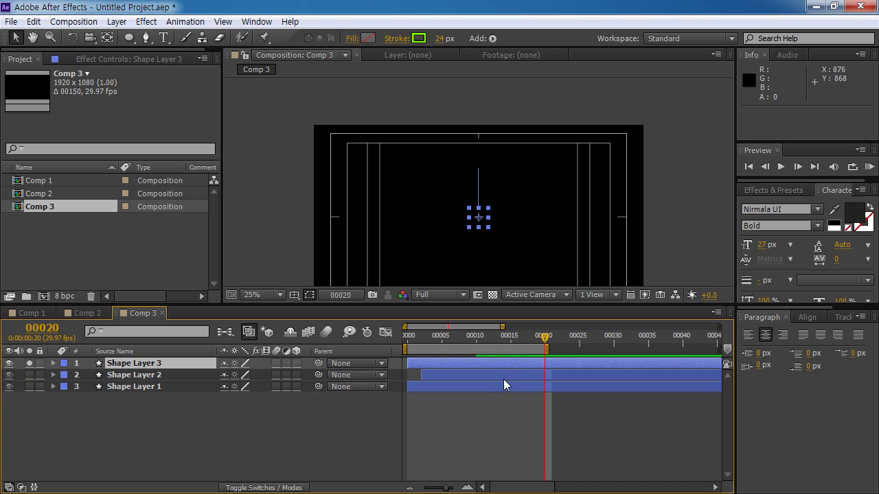
- Examine the Contents of Shape Layer 3, including its Shape, Trim Paths and Repeater, at frame 4
left_click(54, 363)
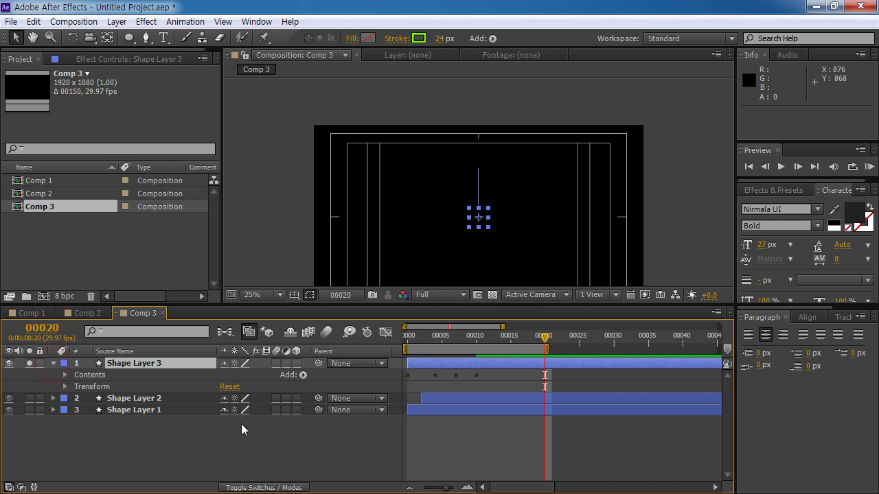
left_click(86, 375)
left_click(65, 375)
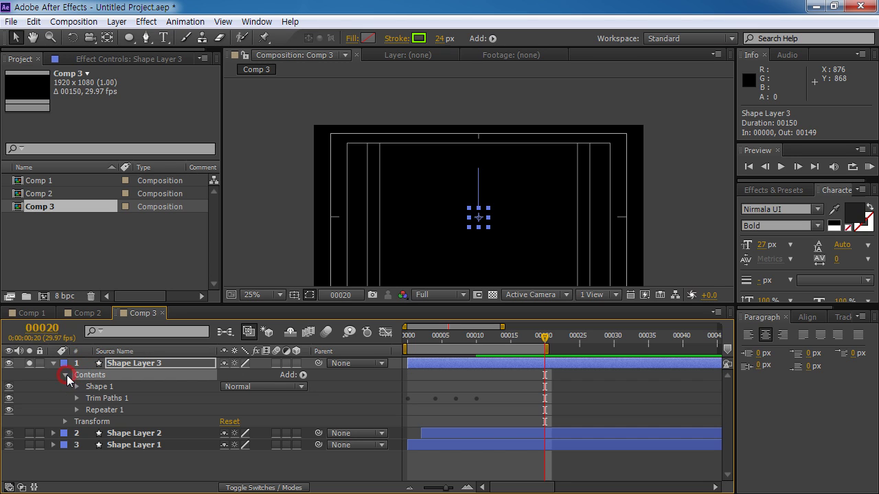
left_click(96, 388)
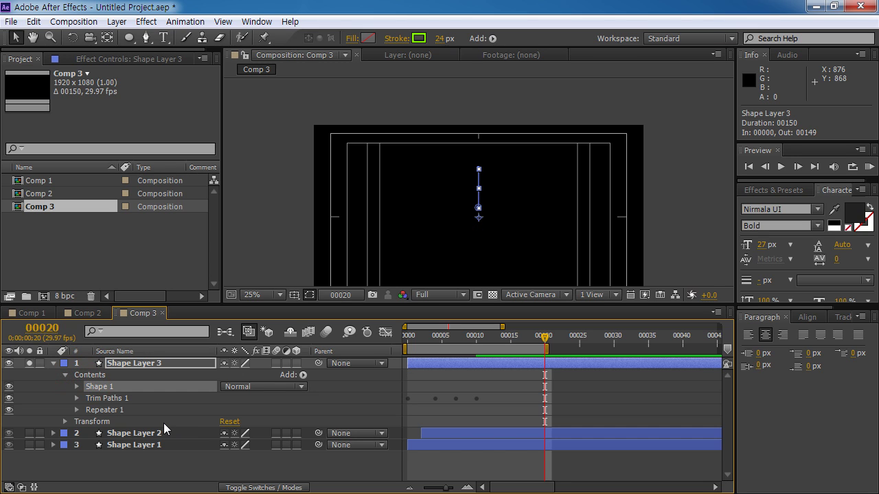
left_click_drag(443, 341, 434, 341)
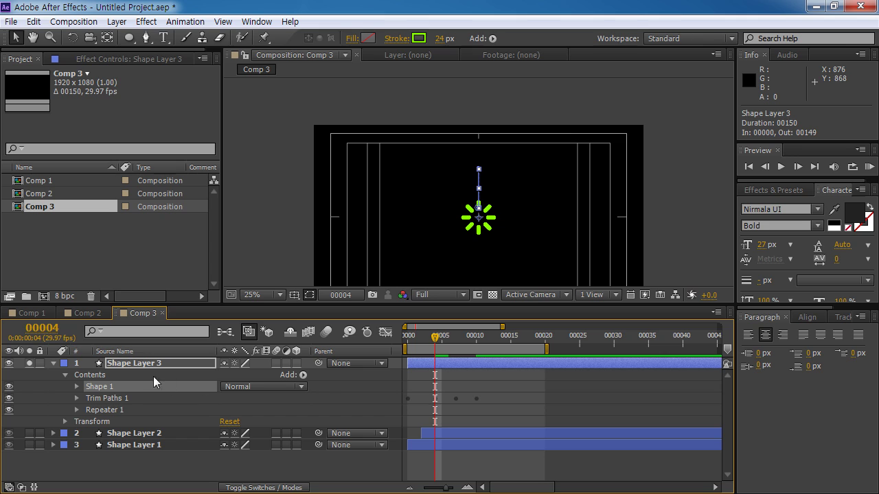
left_click(107, 410)
left_click(108, 389)
key("ctrl+grave")
left_click(108, 409)
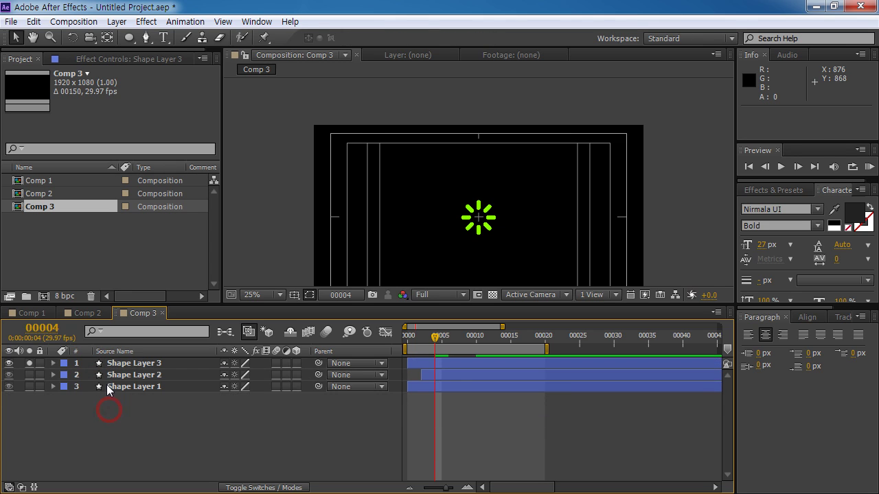
- Add an empty group to the Contents of Shape Layer 3
left_click(53, 364)
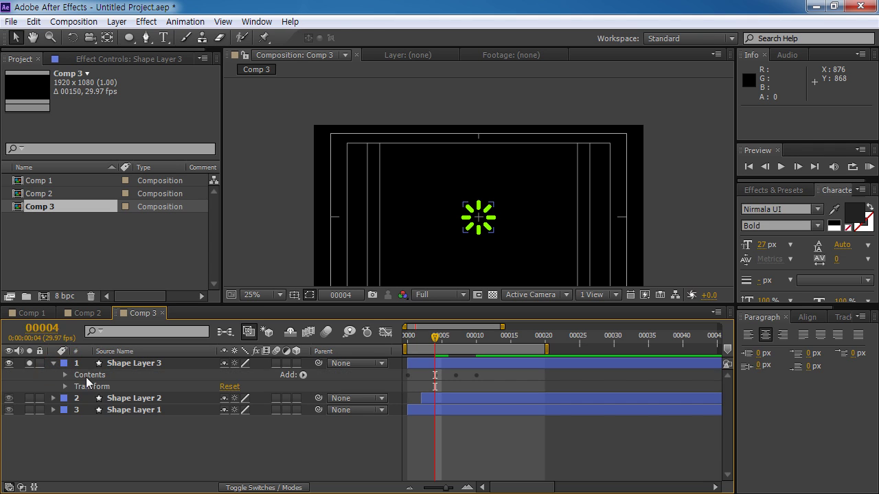
left_click(81, 375)
left_click(65, 375)
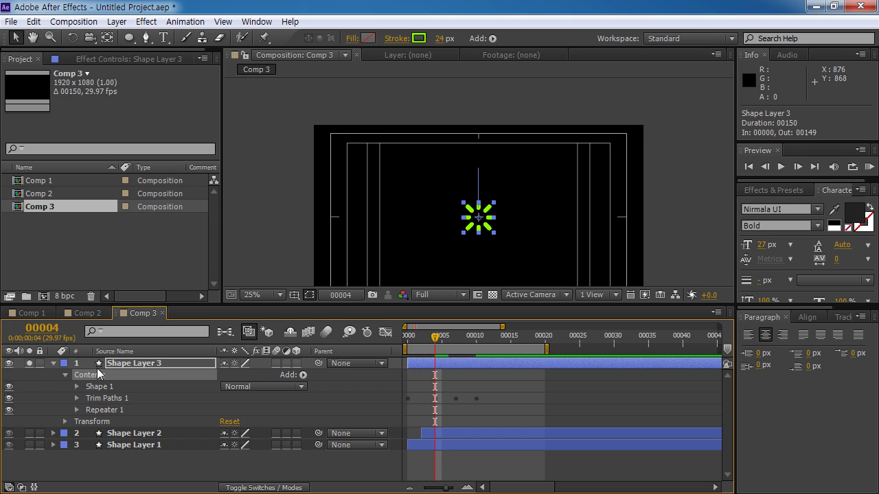
left_click(302, 375)
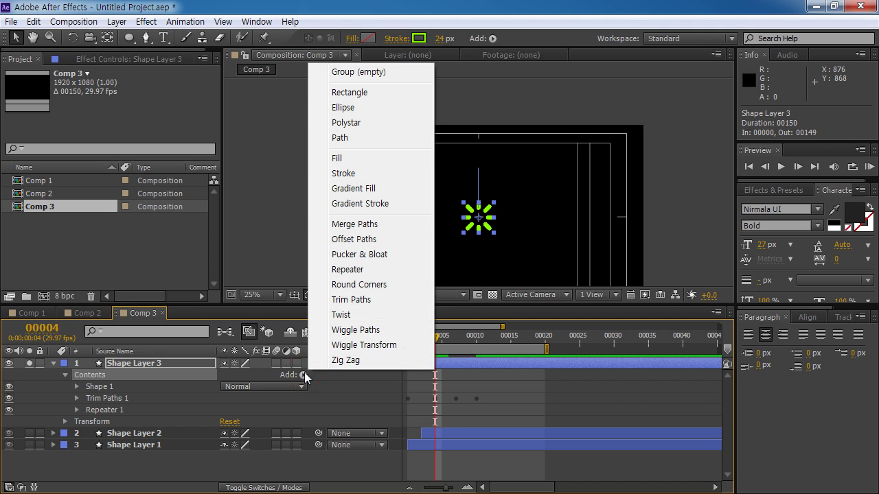
left_click(356, 72)
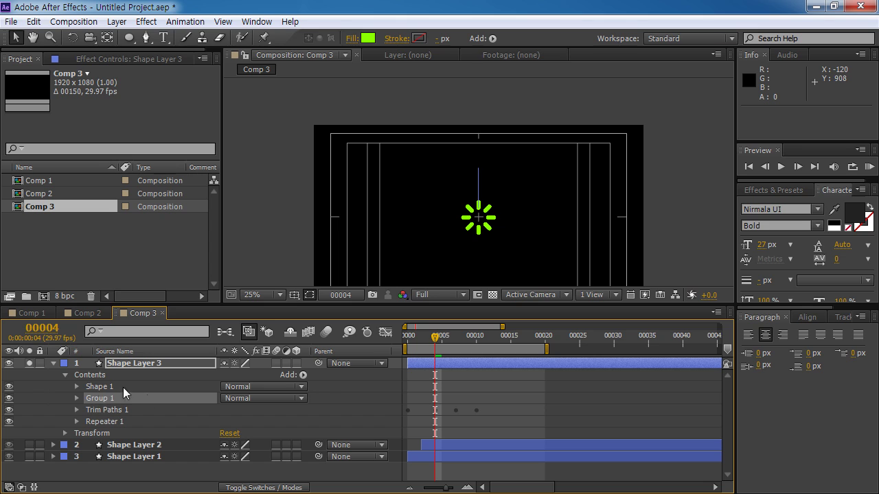
- Move the empty group above Shape 1 and put Shape 1, Trim Paths 1 and Repeater 1 inside it
left_click_drag(101, 402, 108, 385)
left_click(98, 401)
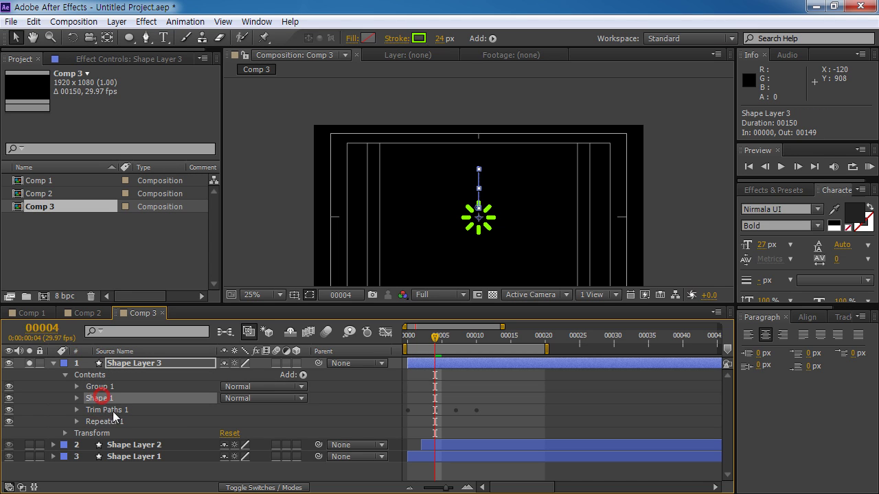
left_click(113, 424, "shift")
left_click_drag(113, 423, 109, 388)
left_click(107, 387)
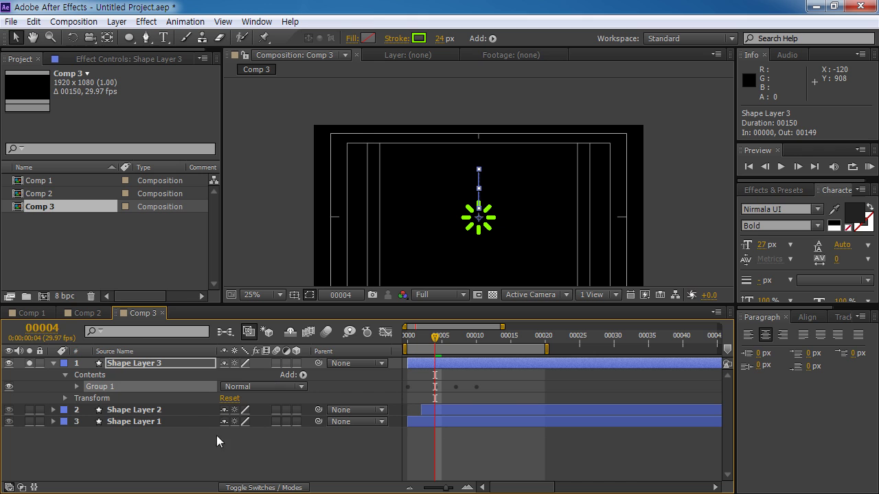
- Set Group 1's transform Scale to 30% and its Position to 0, -219
left_click(77, 386)
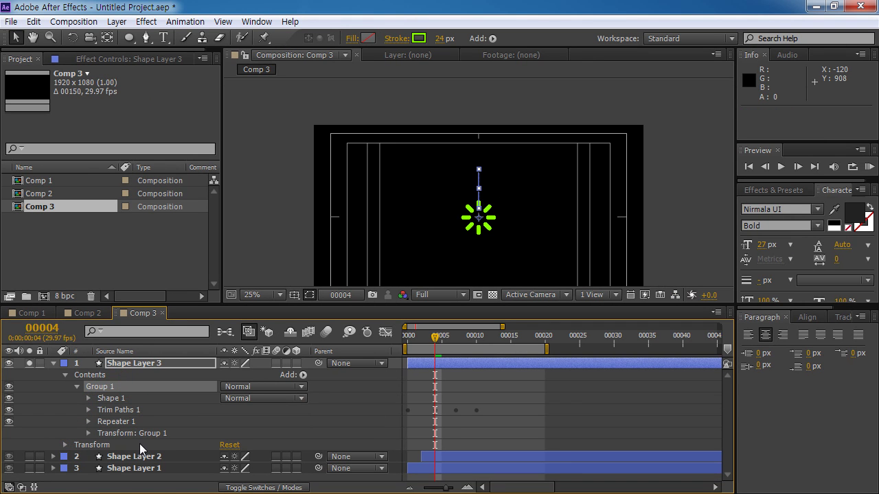
left_click(88, 433)
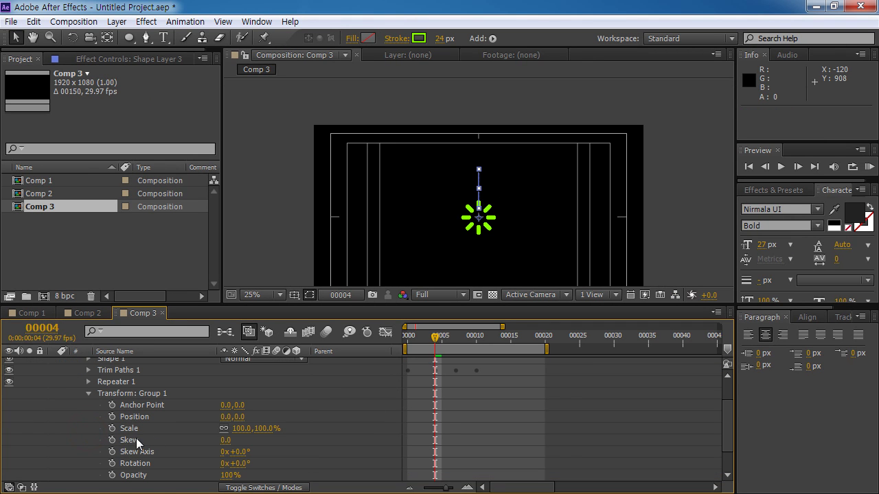
left_click(242, 428)
type("30")
key("Return")
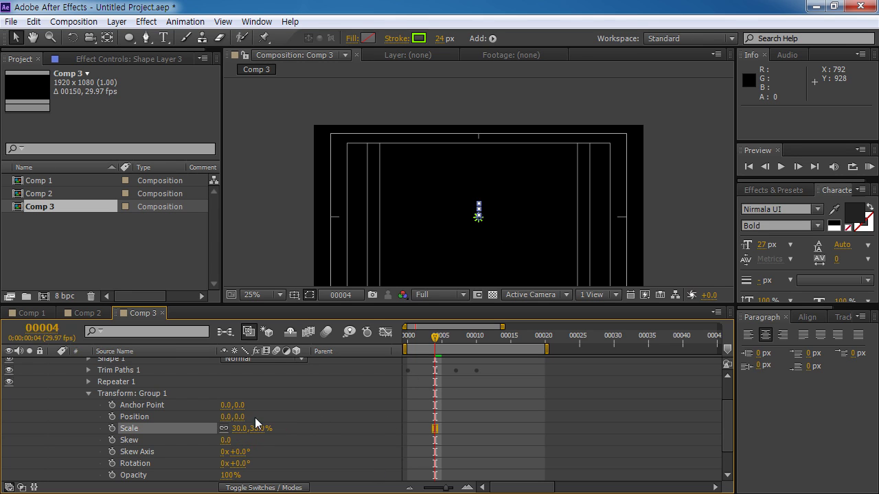
left_click_drag(245, 416, 118, 440)
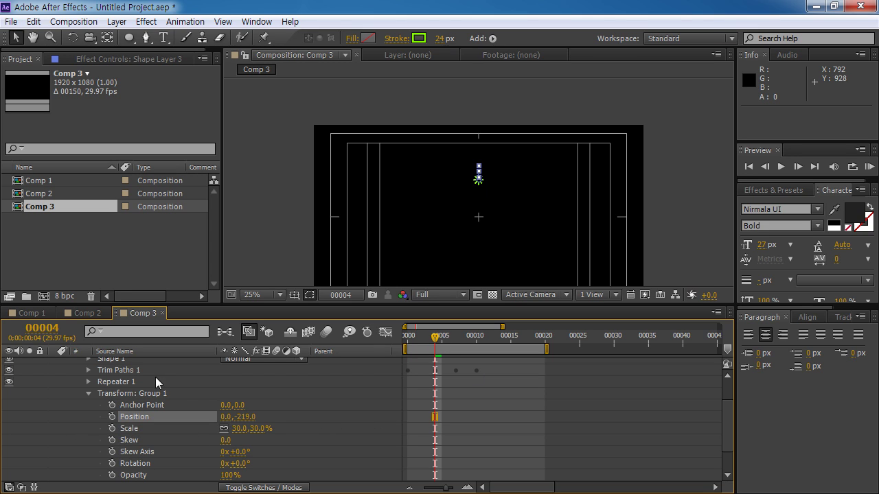
- Unsolo Shape Layer 3 and increase its stroke width to 61 px, judging the small burst at frame 7
scroll(284, 369, "up", 2)
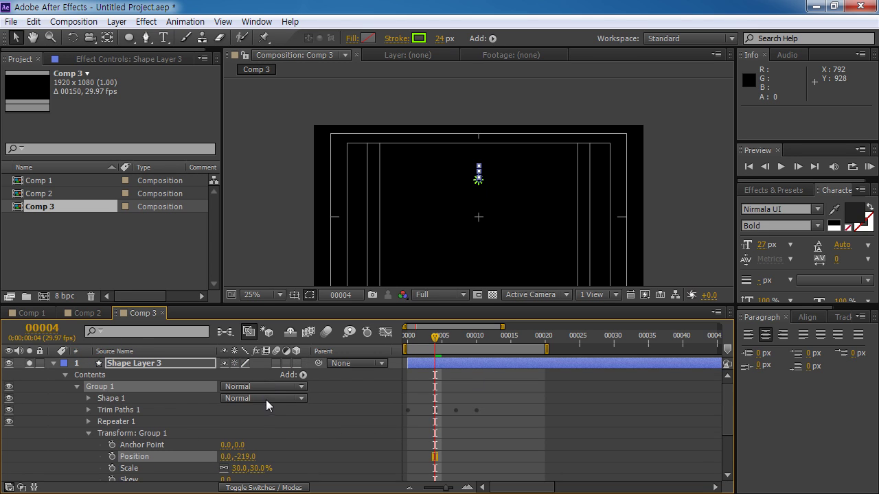
left_click(31, 366)
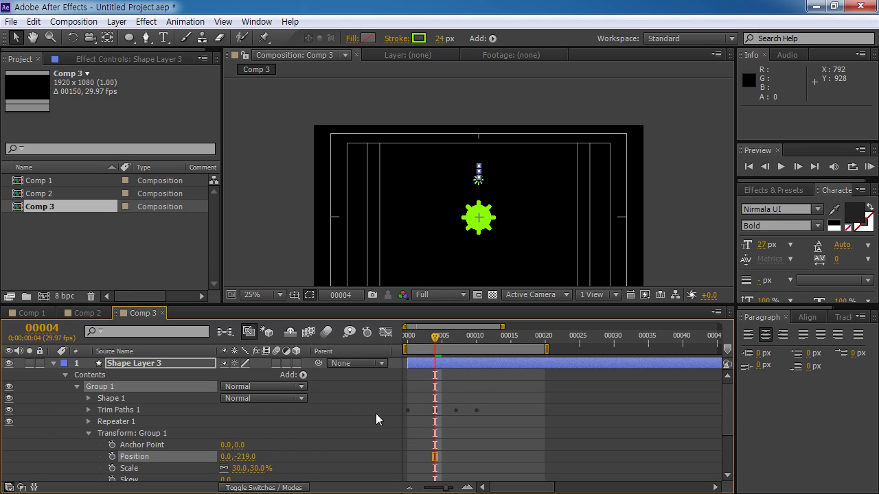
left_click_drag(438, 341, 457, 346)
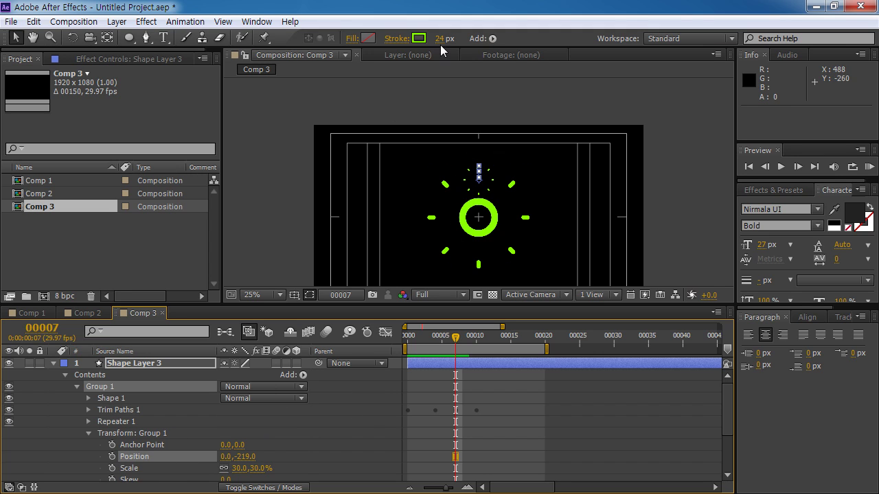
mouse_move(441, 39)
left_mouse_down()
mouse_move(504, 44)
mouse_move(475, 53)
left_mouse_up()
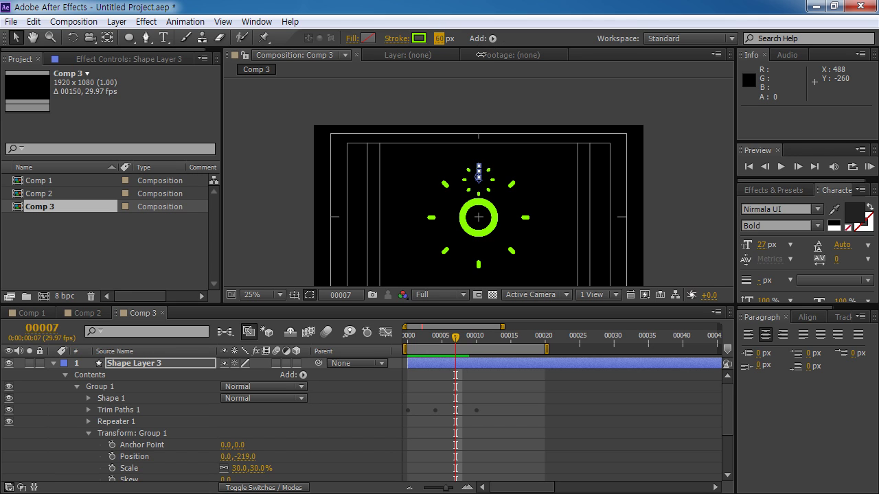
- Raise Group 1's Position to 0, -282 using frame 9 as reference, and return to frame 0
left_click(457, 337)
left_click_drag(459, 344, 469, 342)
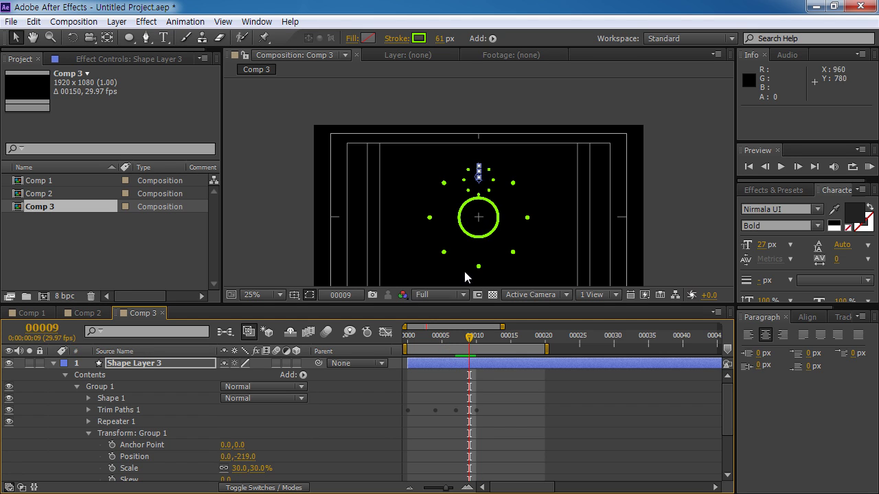
scroll(471, 177, "up", 1)
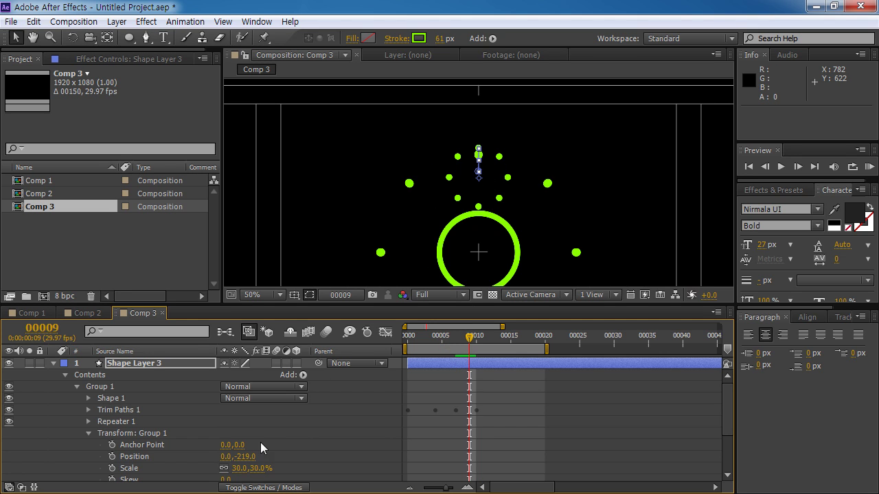
left_click_drag(248, 457, 178, 479)
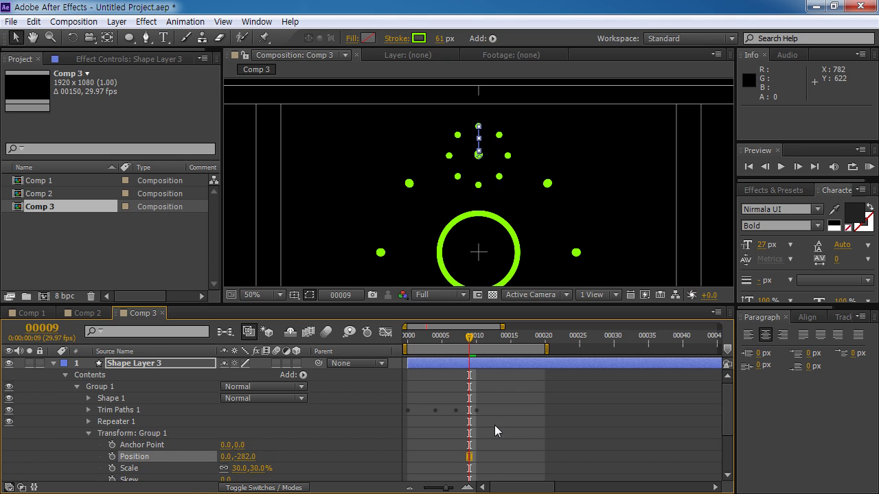
left_click_drag(469, 337, 388, 350)
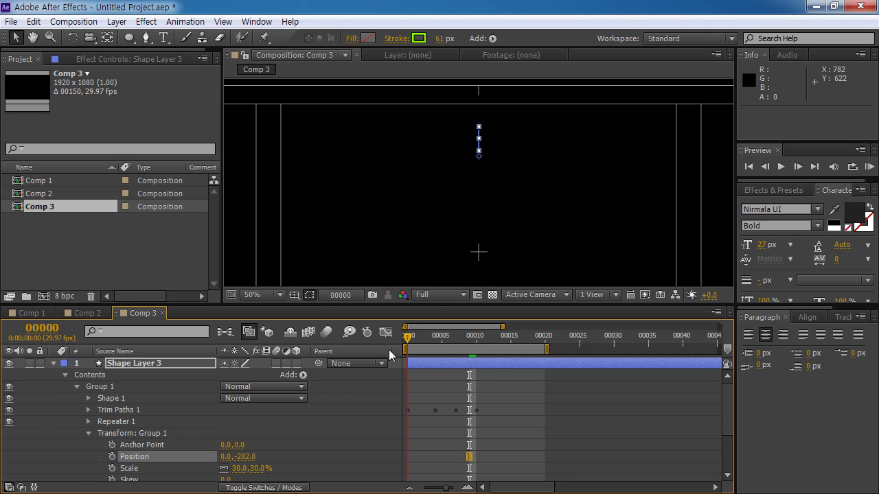
- Add a Repeater to the Contents of Shape Layer 3 below Group 1 and show its settings
left_click(86, 388)
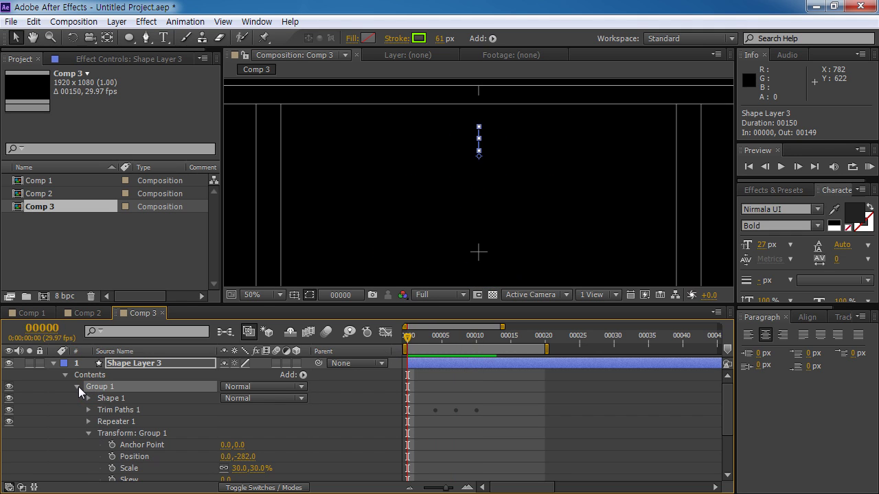
left_click(76, 387)
left_click(88, 376)
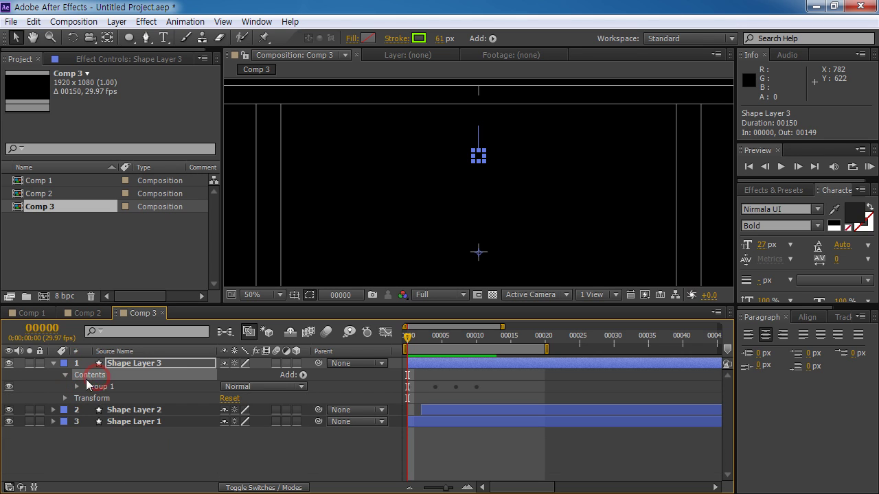
left_click(302, 375)
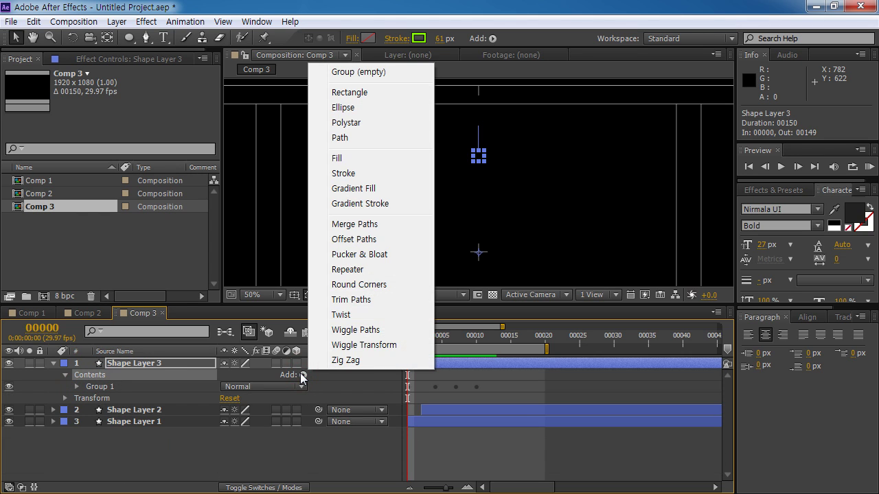
left_click(343, 272)
left_click(77, 398)
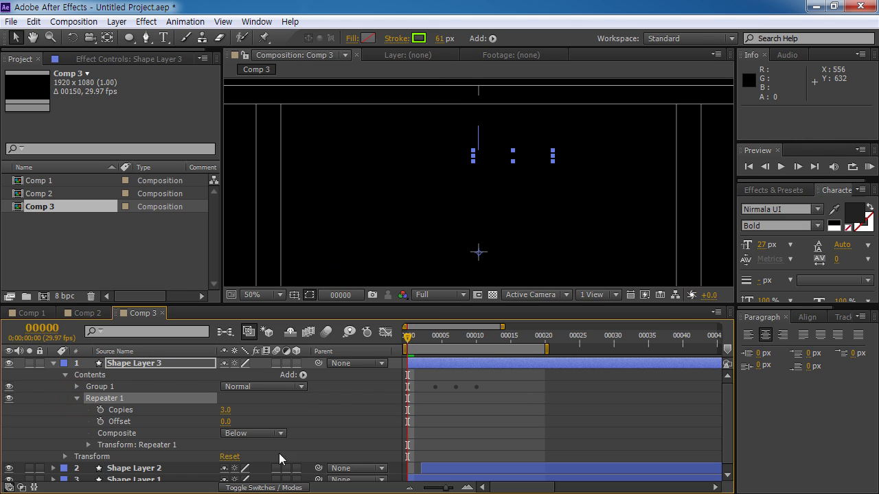
- Set Repeater 1's Copies to 8 on Shape Layer 3, using frame 8 as reference
left_click(462, 337)
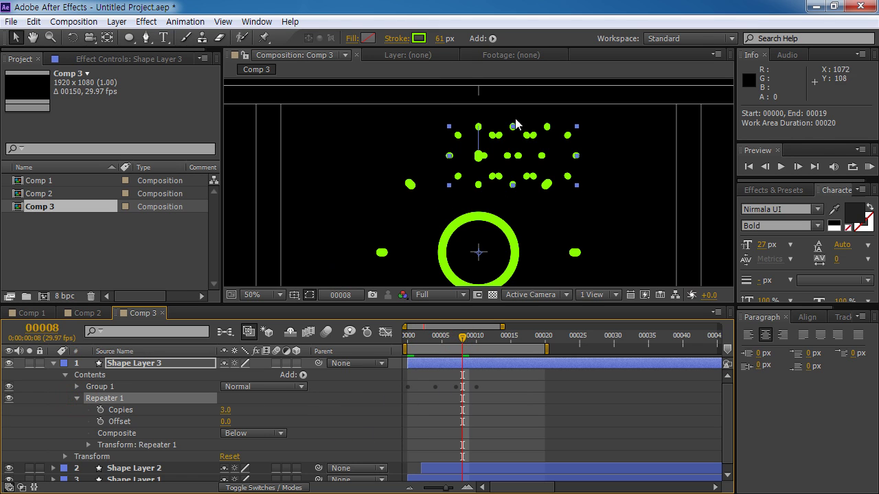
left_click(224, 411)
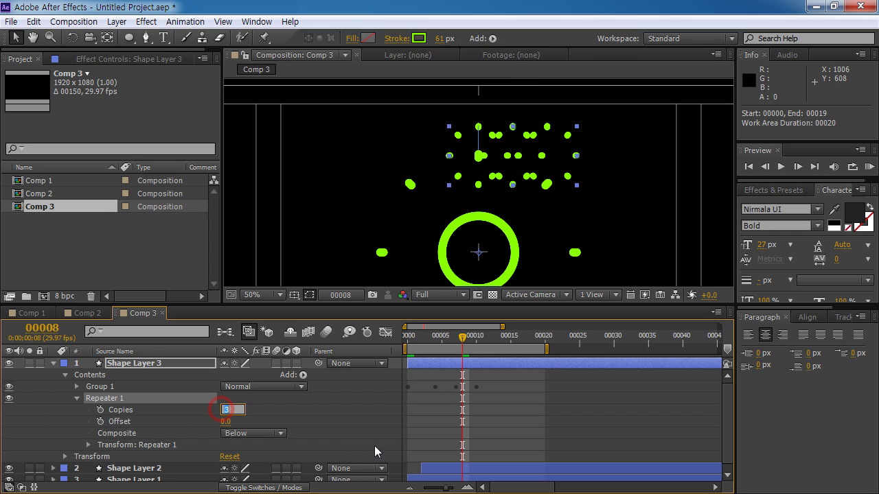
type("8")
key("Return")
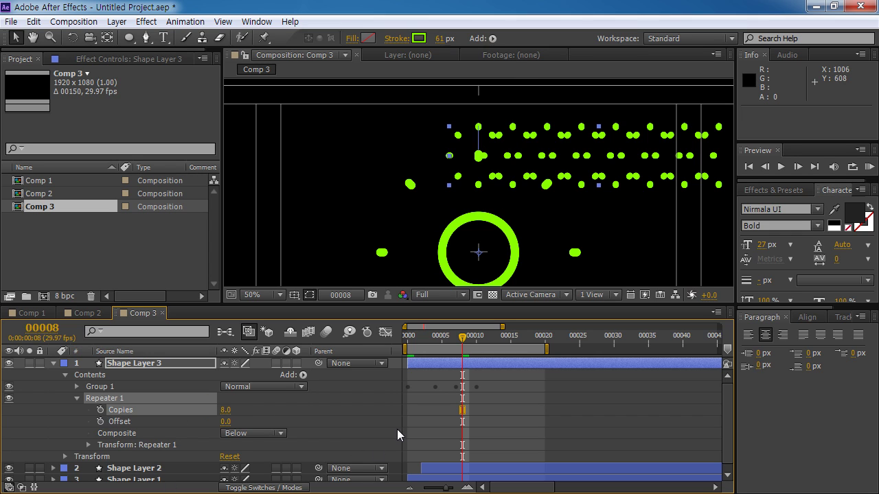
- Set Repeater 1's transform Position to 0, 0 and Rotation to 45°, and check the ring of bursts at frame 9
left_click(87, 445)
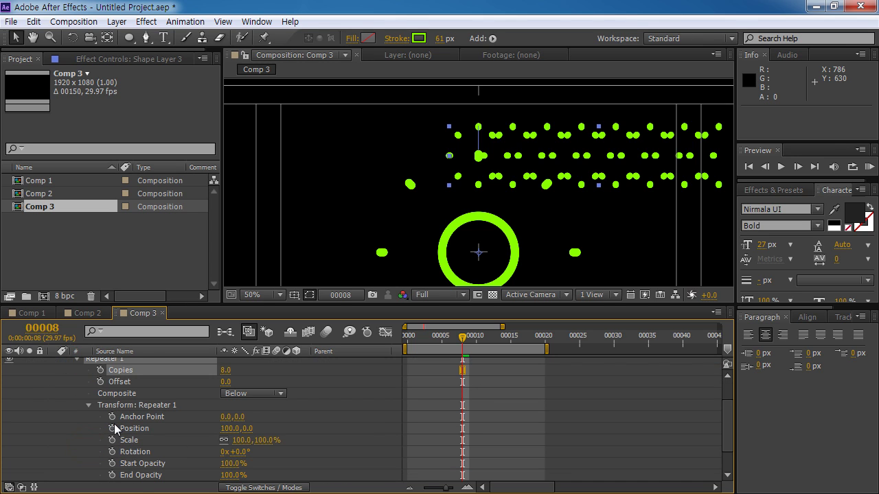
left_click(226, 428)
type("0")
key("Return")
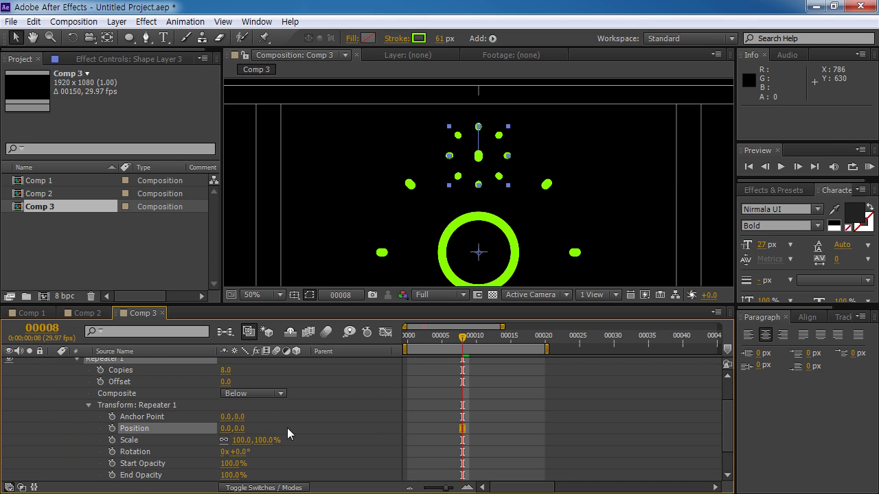
left_click(236, 451)
type("45")
key("Return")
left_click_drag(462, 337, 471, 355)
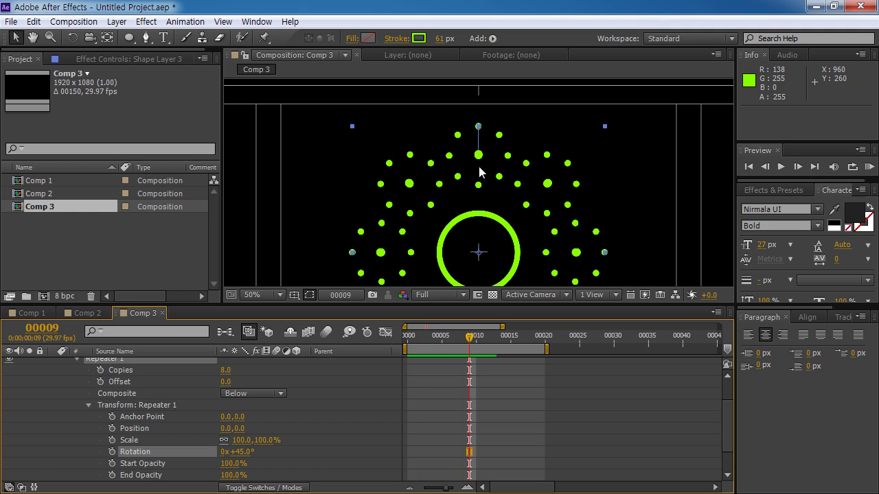
- Set Group 1's transform Position to 0, -290 and go to frame 2
left_click(91, 405)
left_click(97, 383)
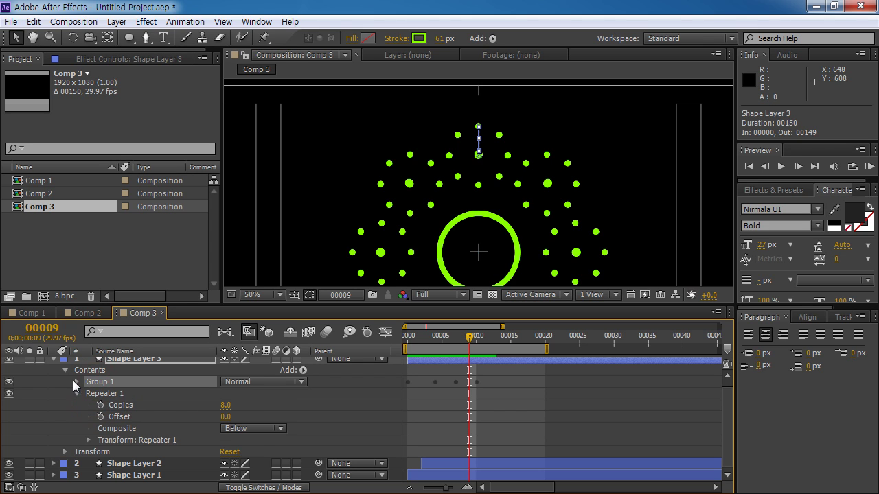
left_click(75, 382)
left_click_drag(251, 438, 229, 450)
left_click_drag(469, 341, 420, 341)
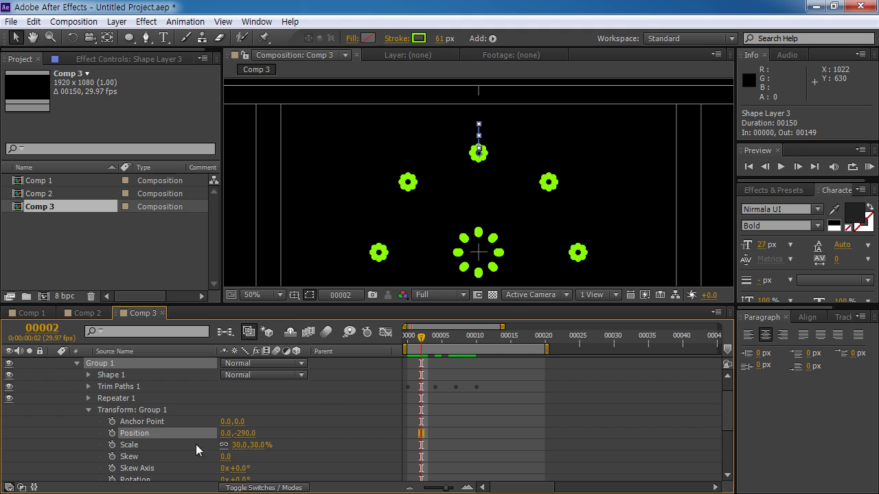
- Move the lower point of Shape 1's Path 1 down to the small burst's centre so its petals merge into a dot at frame 2
left_click(117, 375)
left_click(87, 375)
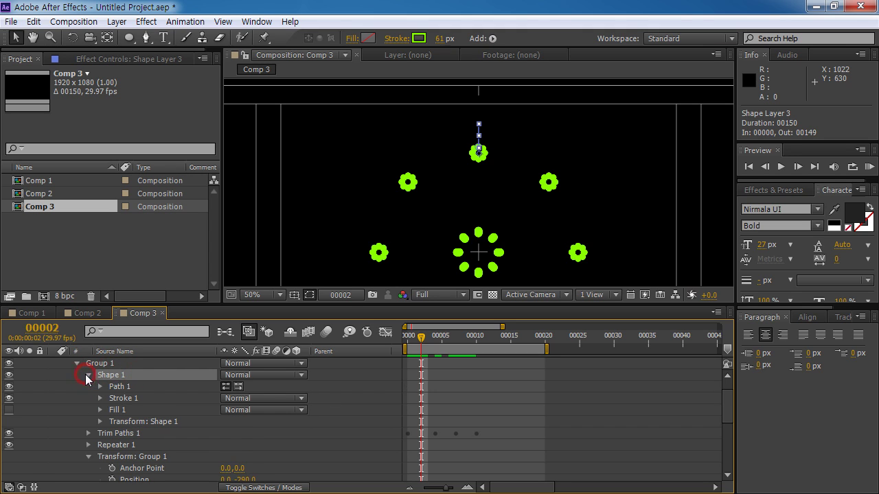
left_click(120, 387)
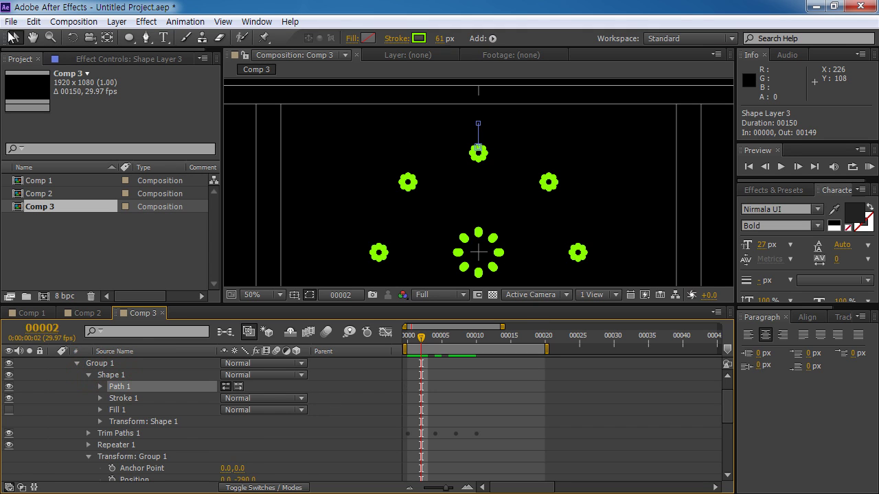
key("period")
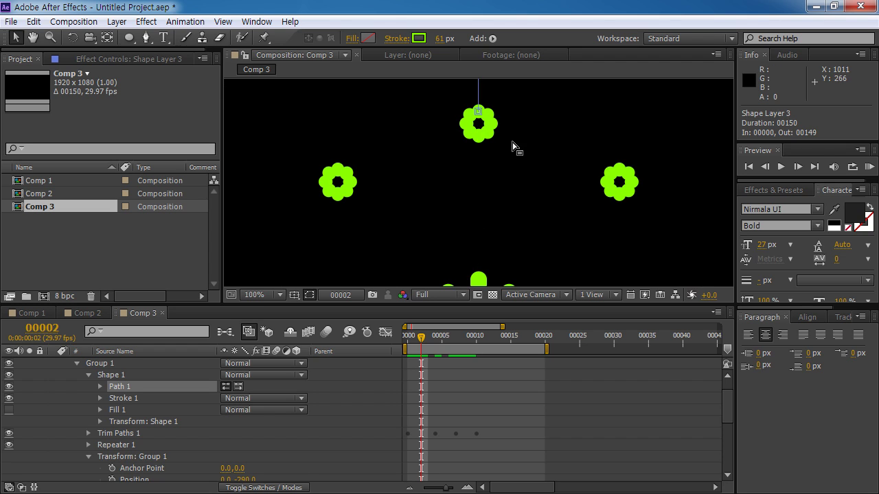
left_click_drag(506, 133, 506, 246)
left_click_drag(457, 217, 501, 245)
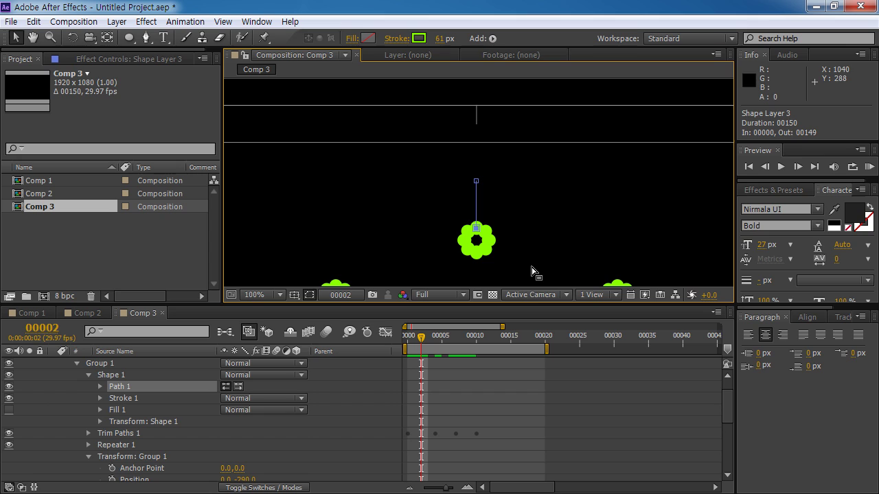
left_click_drag(453, 209, 510, 261)
mouse_move(482, 227)
left_mouse_down()
mouse_move(460, 226)
mouse_move(484, 224)
left_mouse_up()
key("Escape")
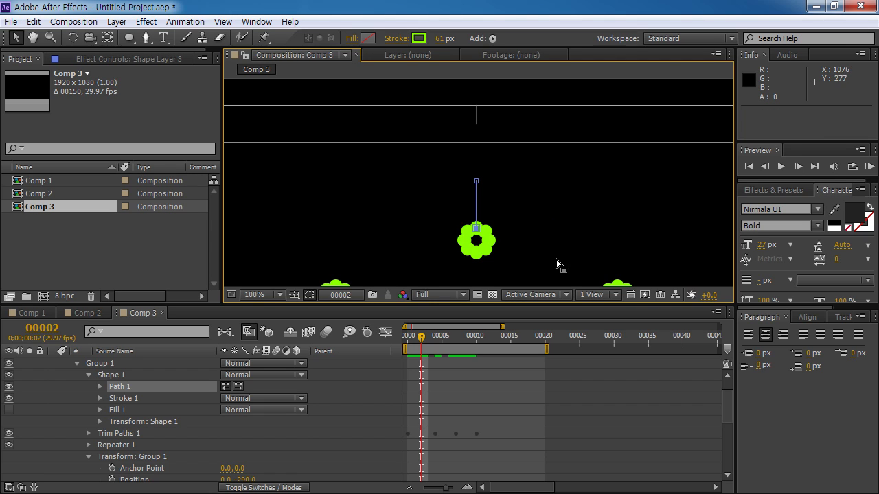
key("Down")
key("Down")
key("Down")
key("Down")
key("Down")
key("Down")
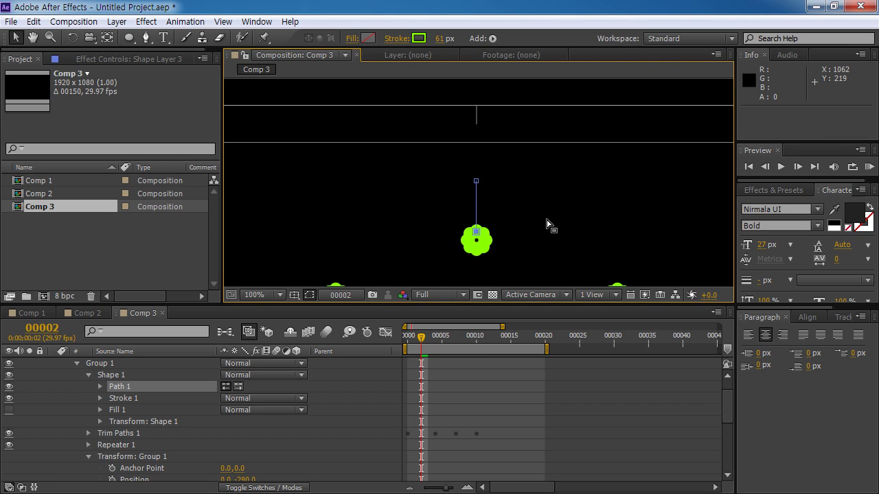
key("Down")
key("Down")
key("Down")
key("Down")
key("Down")
key("Down")
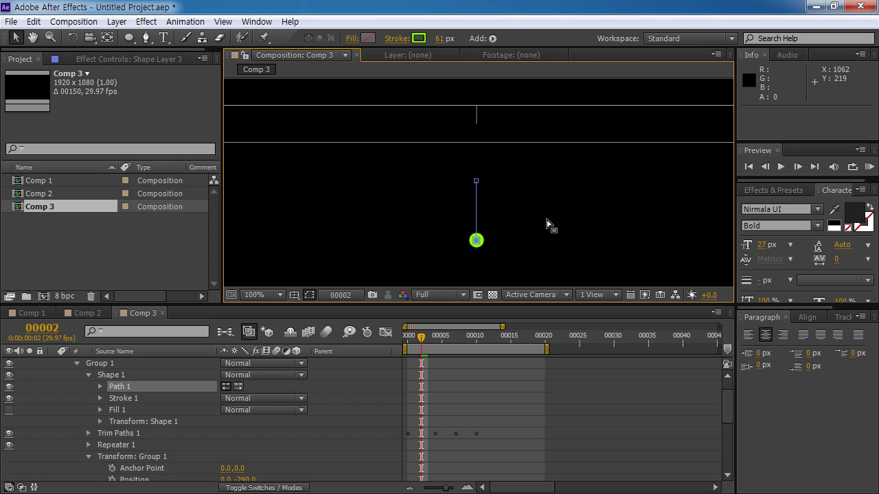
- Fit the whole composition in the viewer and preview the animation from frame 0
left_click_drag(420, 341, 358, 343)
left_click(538, 394)
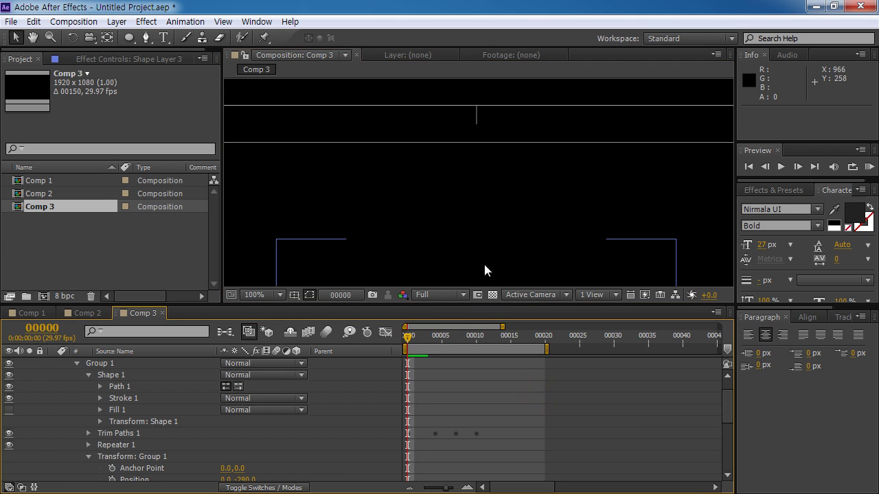
left_click(259, 293)
left_click(274, 143)
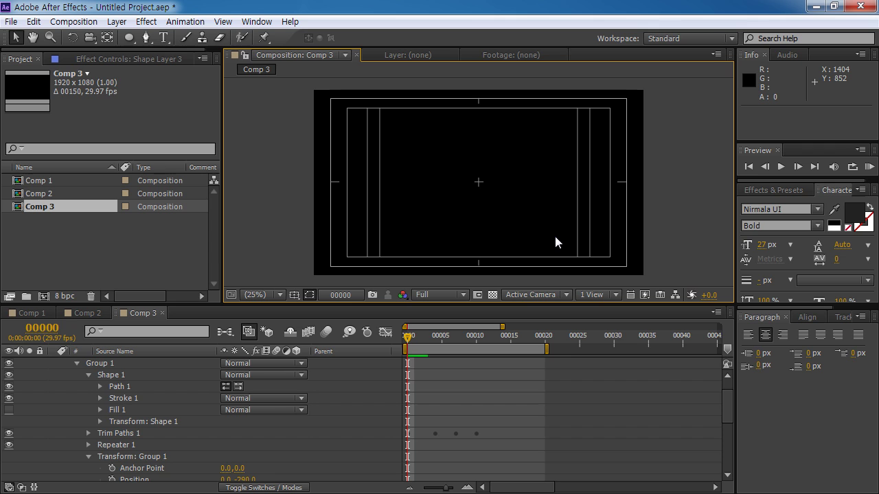
key("KP_0")
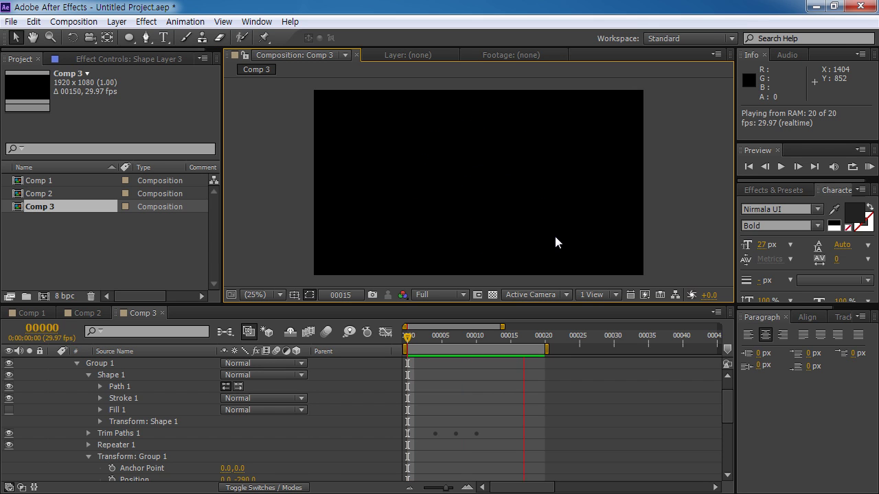
key("apostrophe")
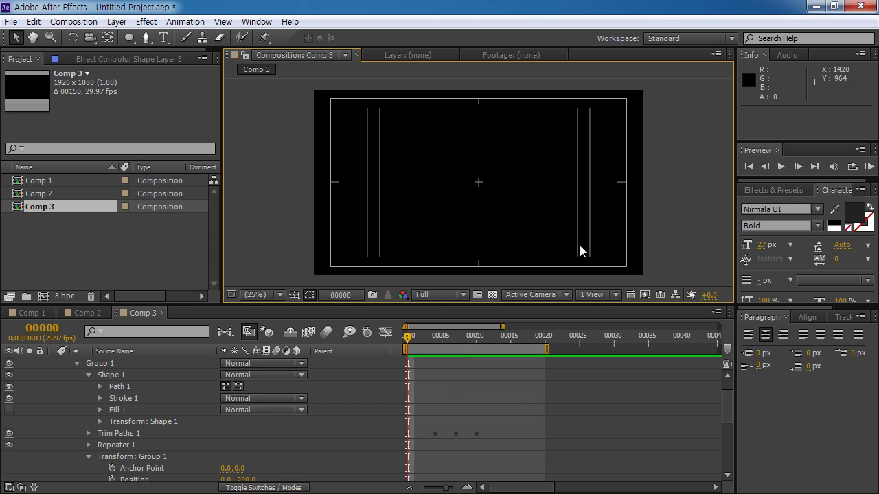
- Collapse Shape Layer 3's properties and shift the layer to start at frame 5
left_click(130, 362)
scroll(127, 363, "up", 1)
left_click(127, 363)
left_click(53, 364)
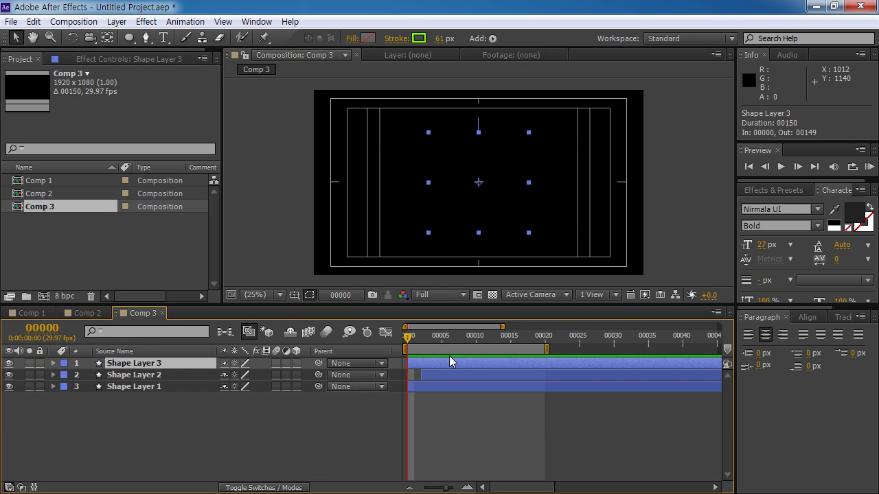
left_click_drag(423, 361, 458, 363)
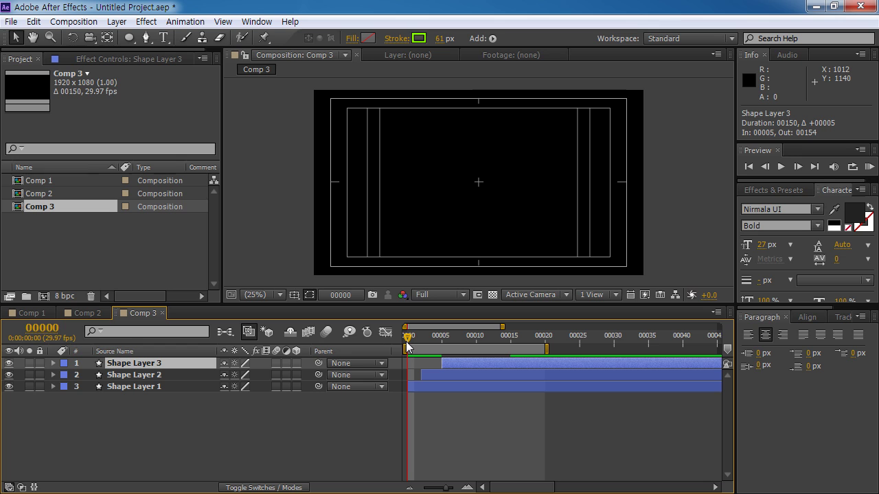
- Preview the animation to judge the delayed start of Shape Layer 3
key("space")
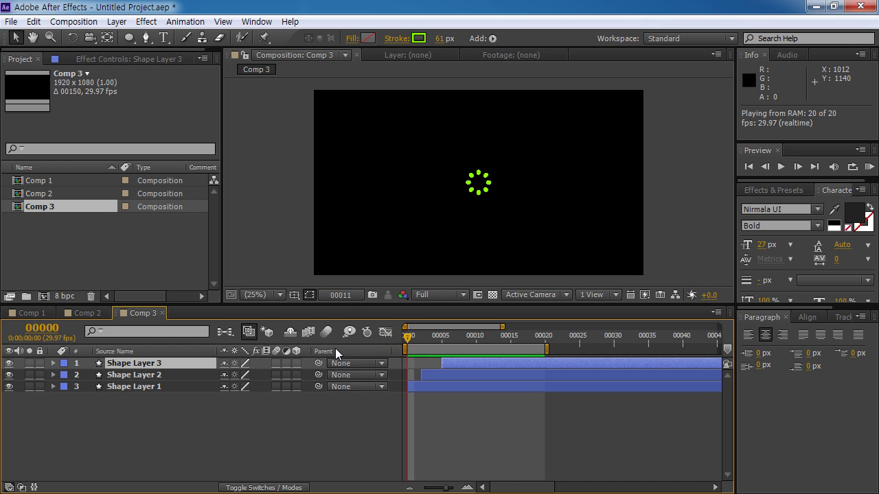
key("space")
key("apostrophe")
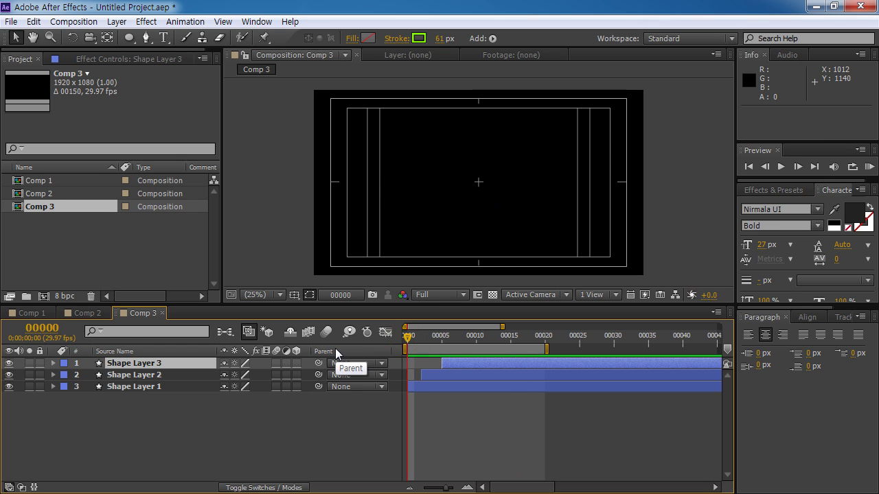
- Shift Shape Layer 3 to start at frame 9 and return to frame 0 for a preview
left_click_drag(409, 338, 435, 339)
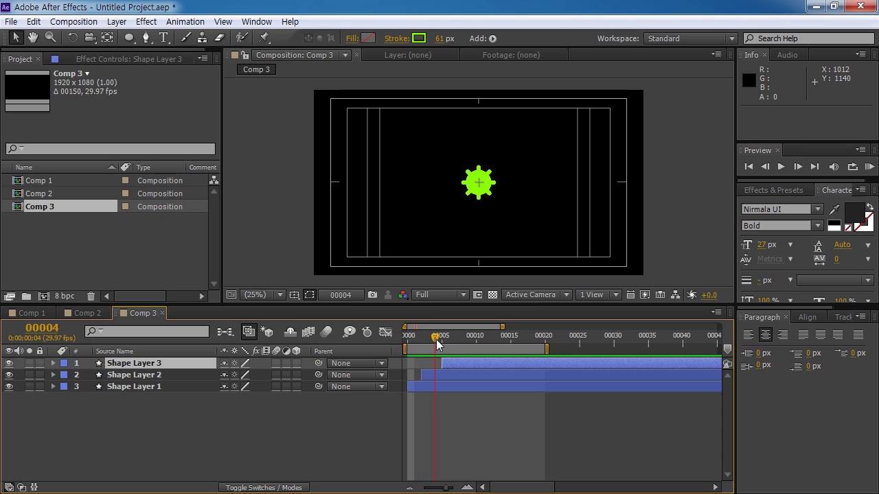
left_click_drag(440, 346, 511, 366)
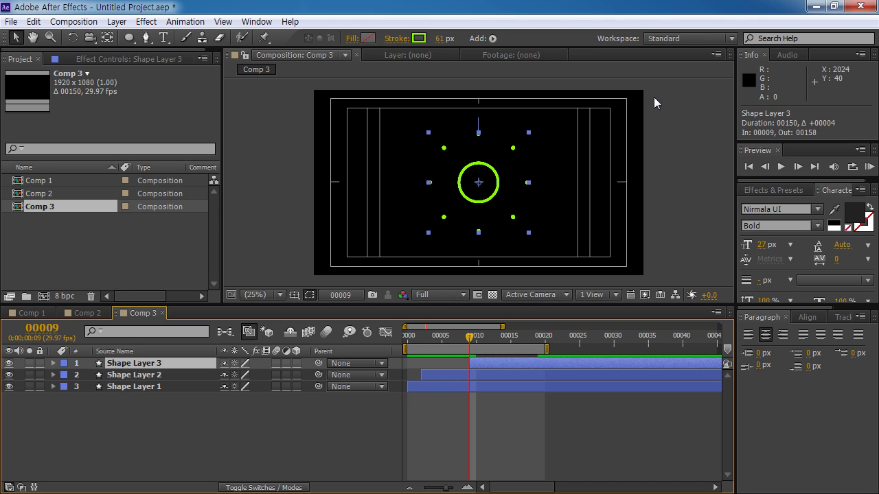
left_click_drag(470, 336, 337, 361)
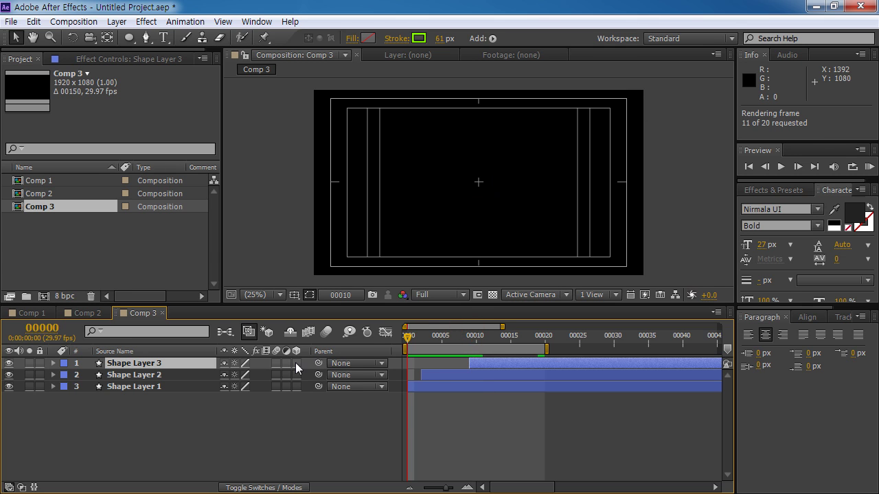